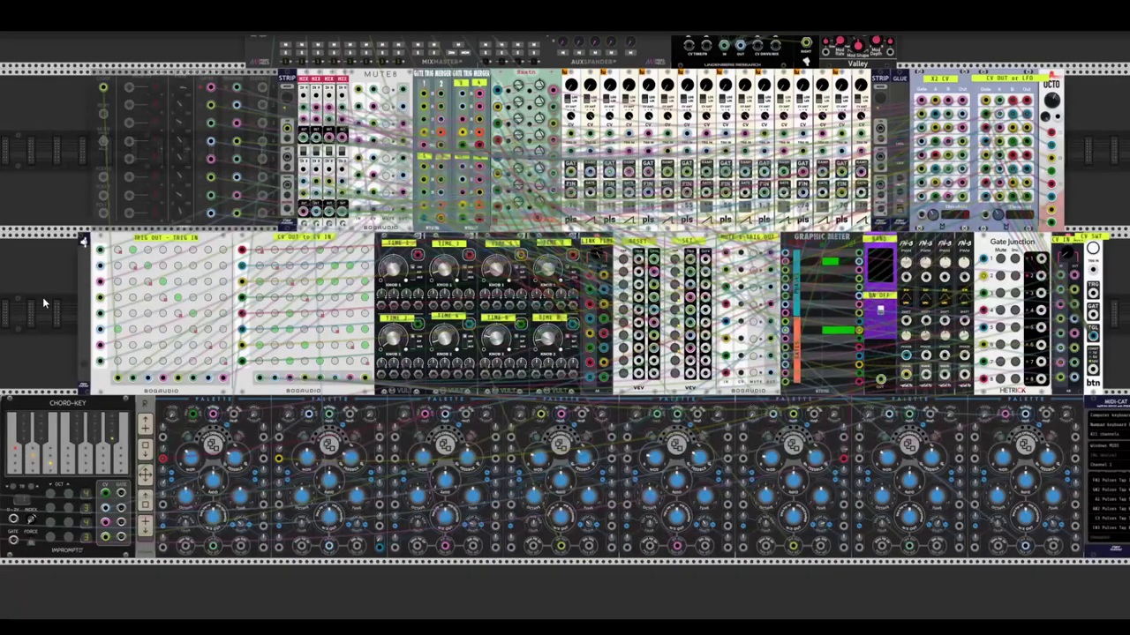
Step: Set Vult Knob 1 to about 0.27 and cable the matrix's bottom output into the X2 CV input
scroll(43, 297, up, 2)
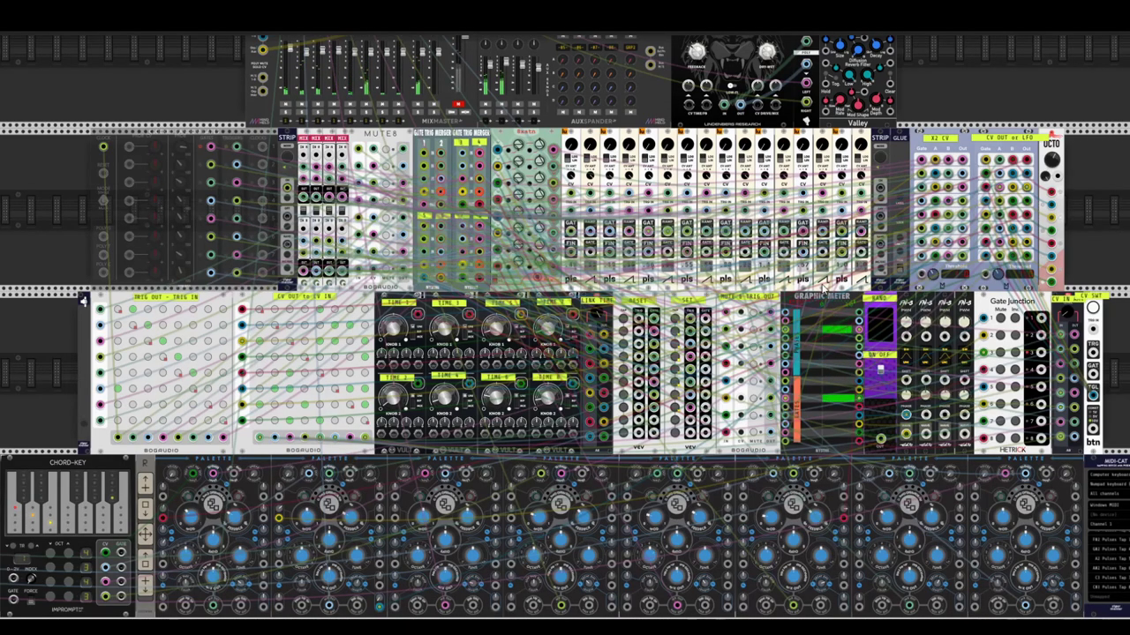
mouse_move(389, 331)
drag(388, 331, 389, 291)
drag(389, 332, 388, 300)
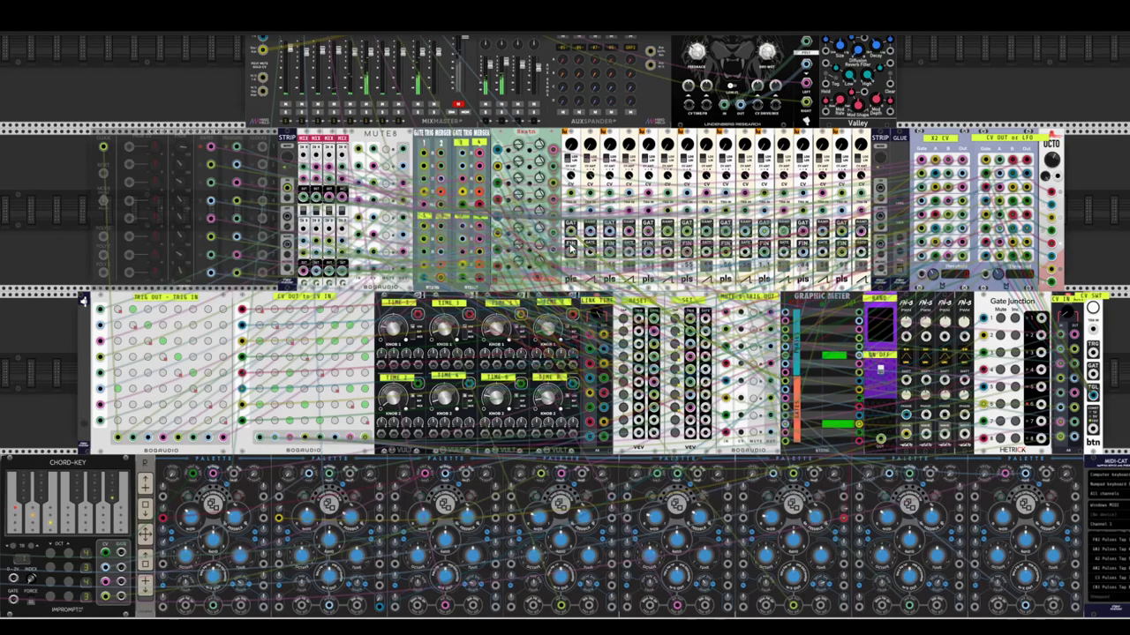
drag(399, 328, 398, 330)
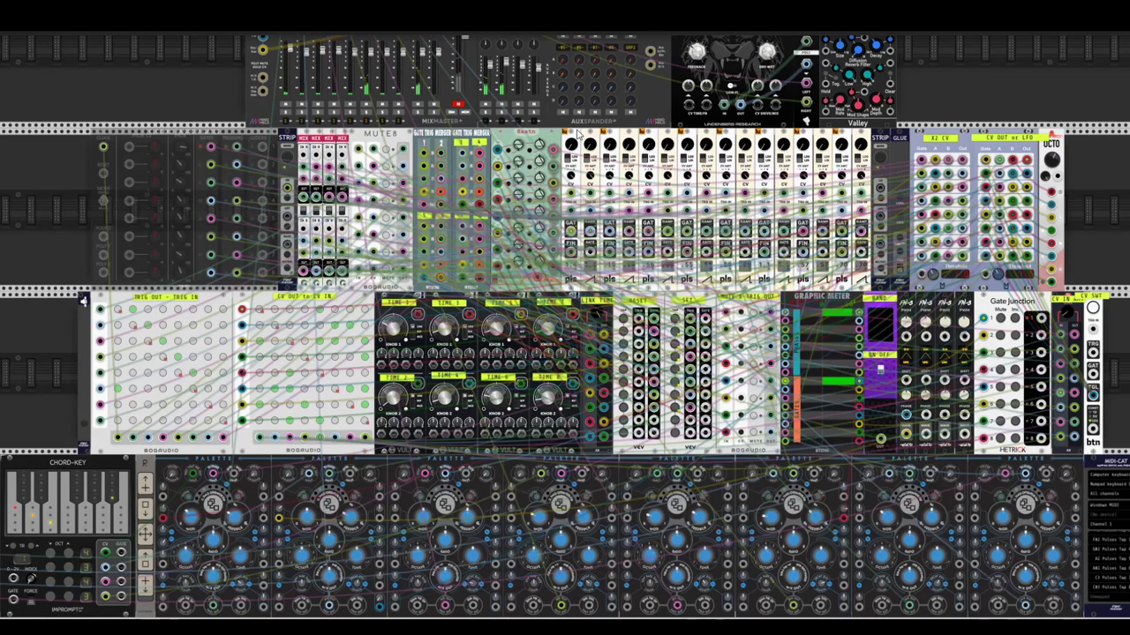
mouse_move(515, 325)
drag(163, 437, 946, 225)
scroll(816, 410, down, 2)
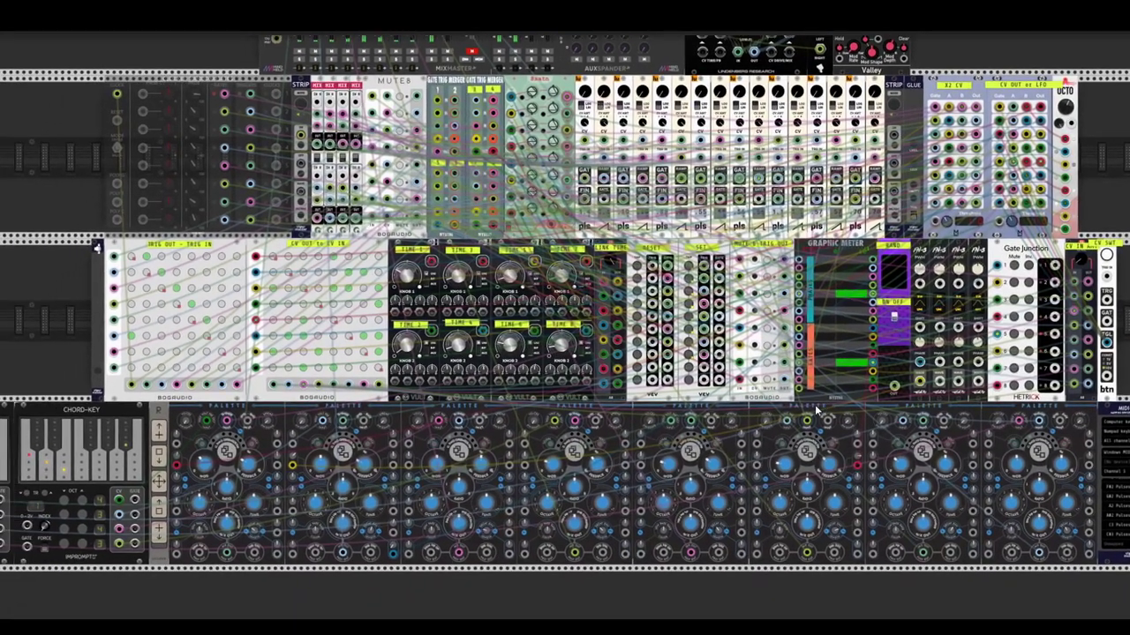
scroll(816, 411, up, 2)
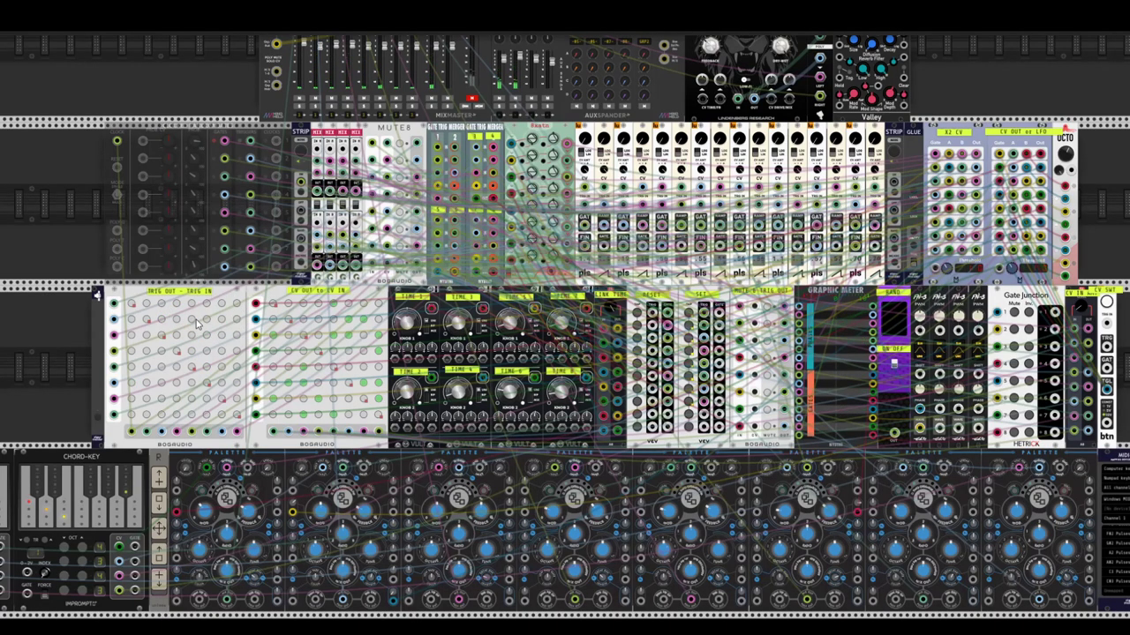
Step: Turn off the red Master mute on MixMaster so the patch becomes audible
click(473, 100)
scroll(715, 336, right, 5)
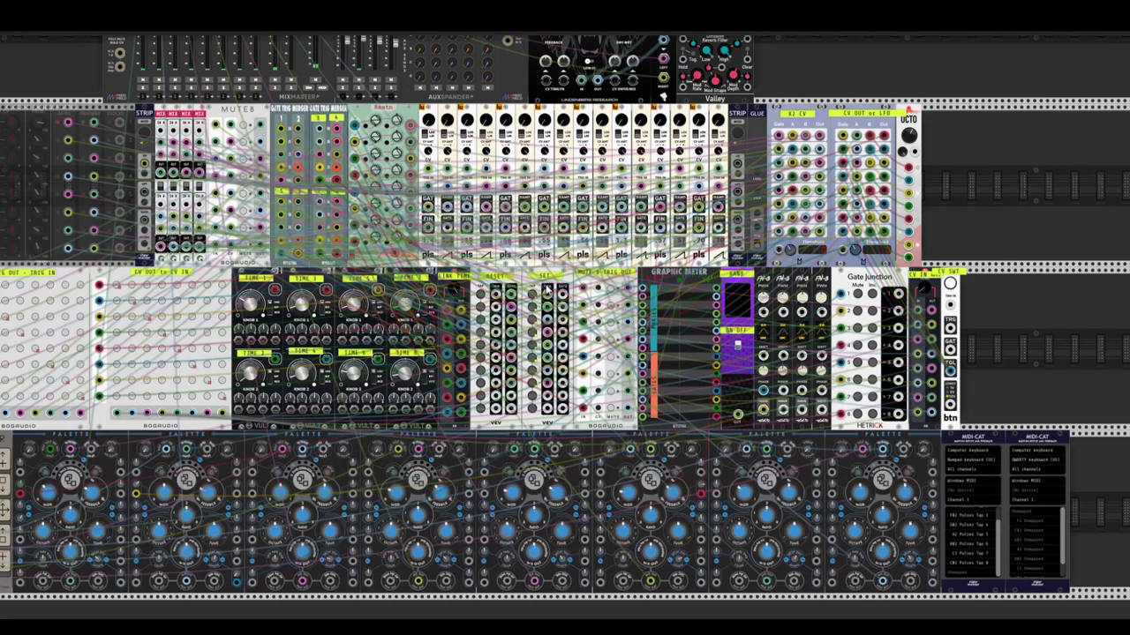
scroll(548, 291, left, 2)
scroll(592, 302, left, 3)
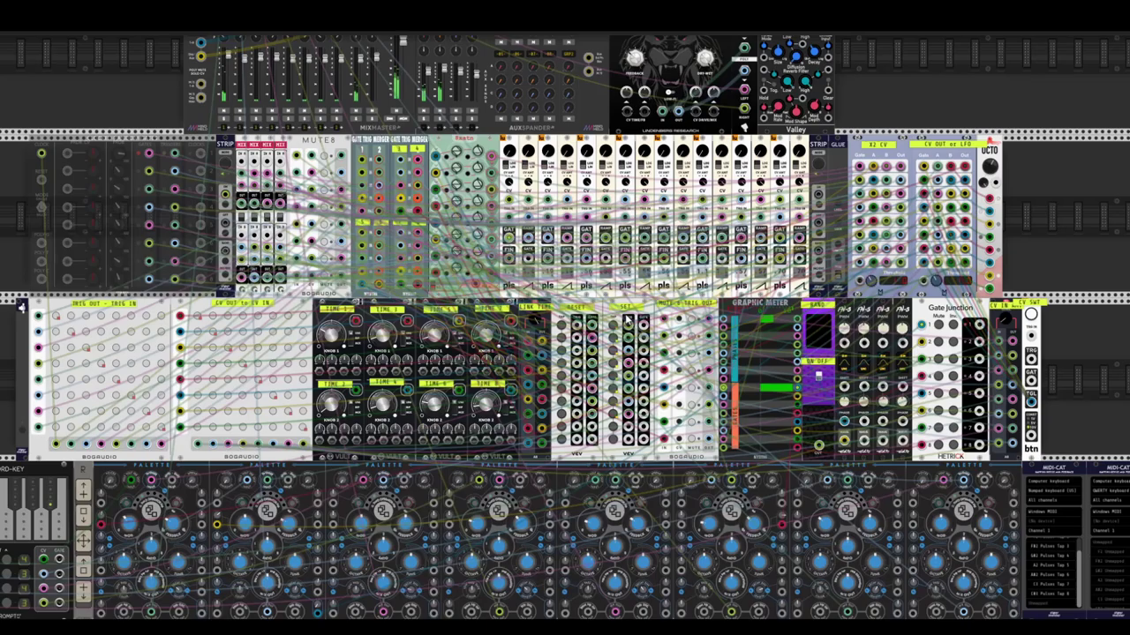
scroll(597, 103, up, 3)
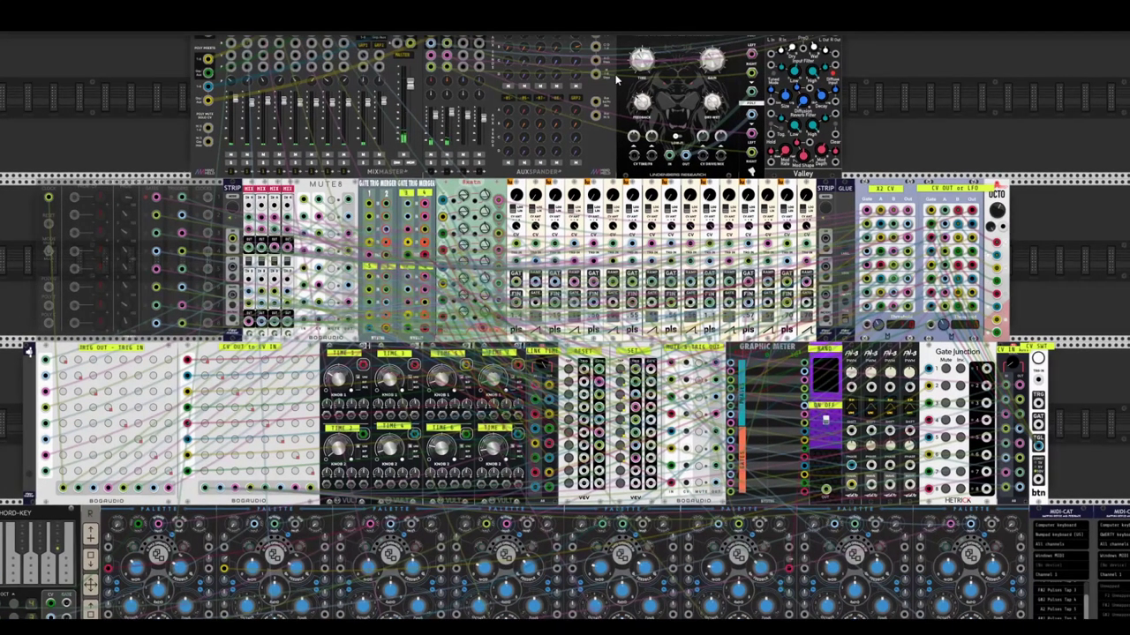
scroll(581, 127, up, 2)
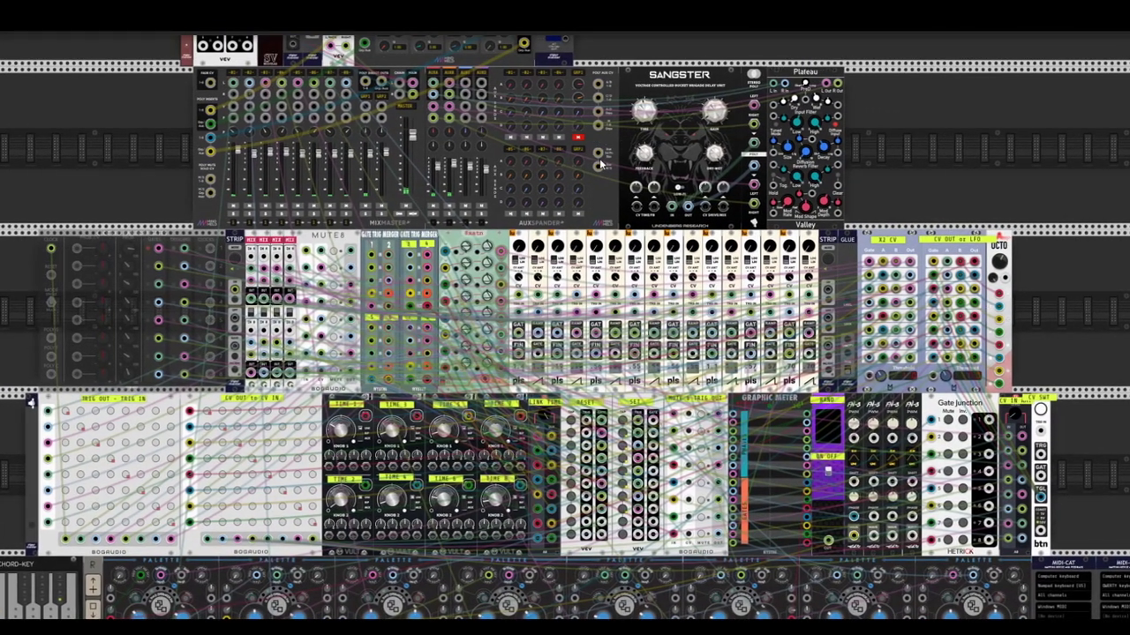
scroll(618, 115, down, 3)
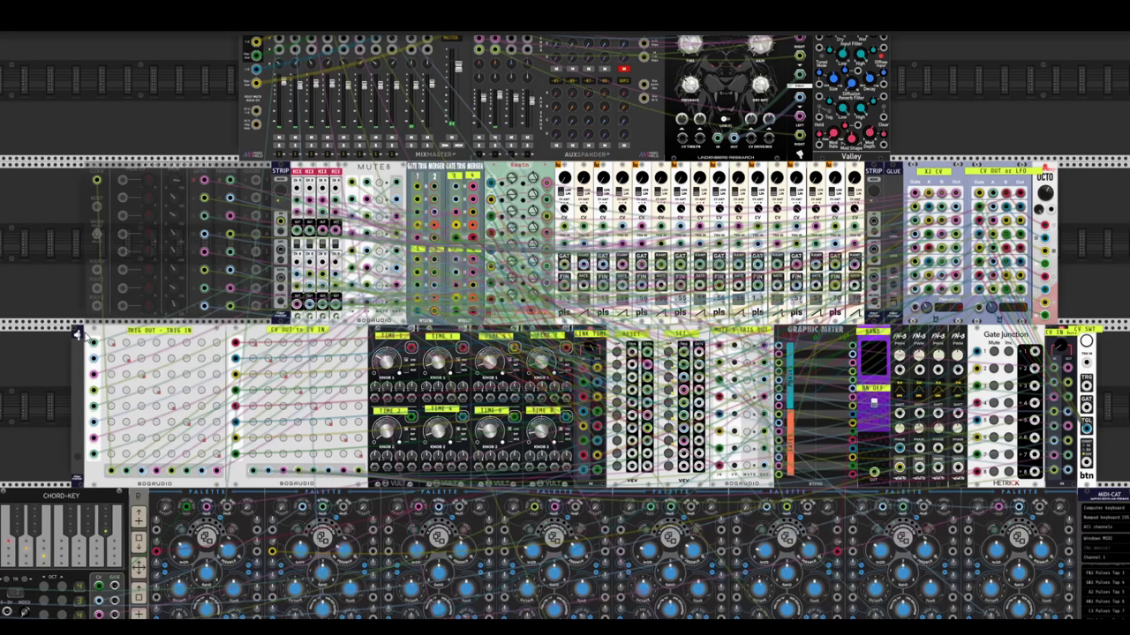
Step: Enable crosspoints Mix 1B and Mix 2A in the BogAudio TRIG OUT - TRIG IN matrix
click(126, 344)
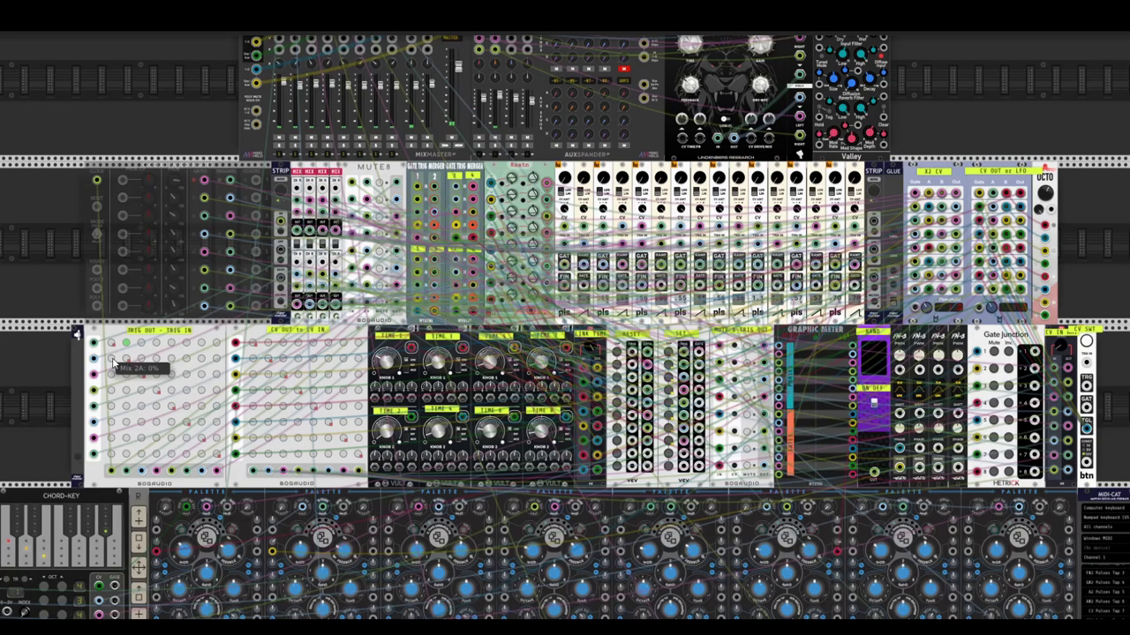
click(113, 359)
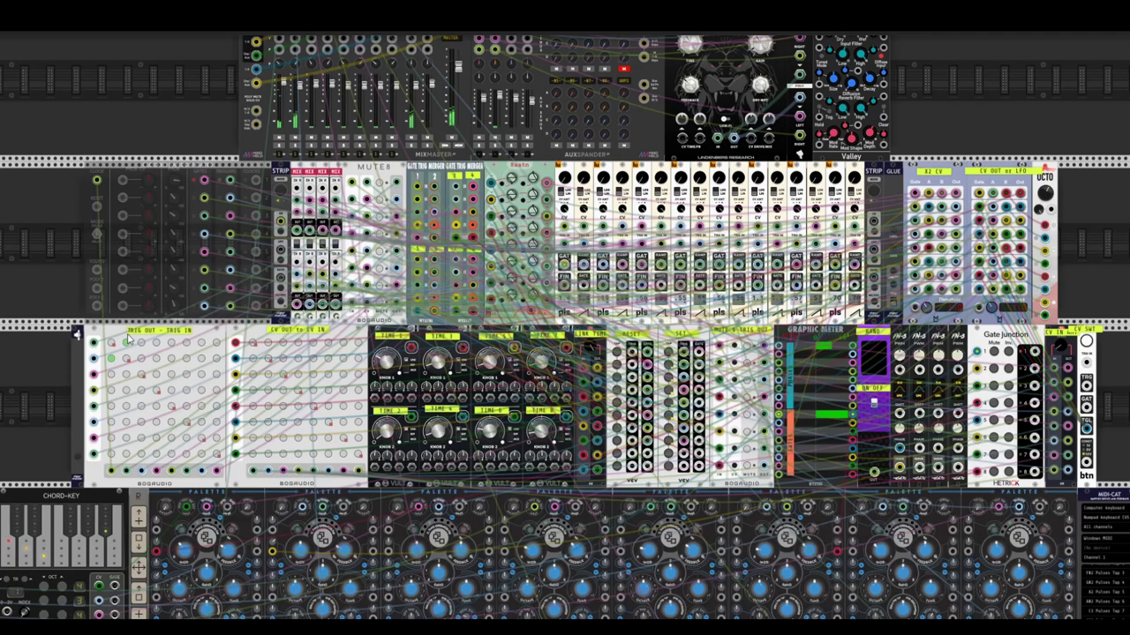
mouse_move(386, 362)
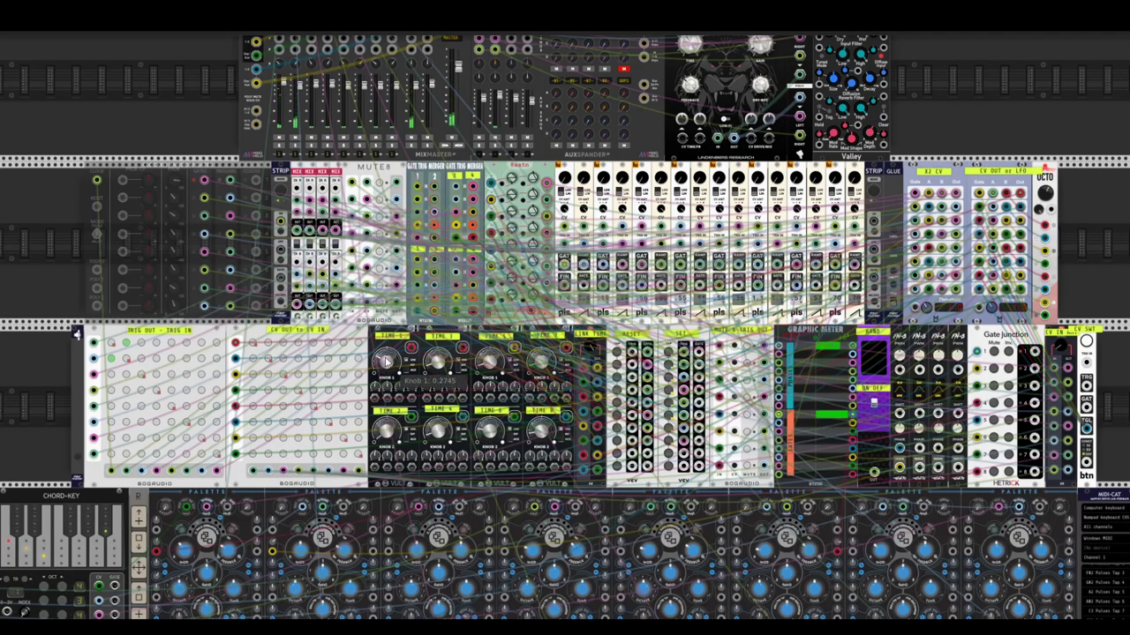
mouse_move(387, 362)
mouse_down()
mouse_move(380, 380)
mouse_move(385, 362)
mouse_up()
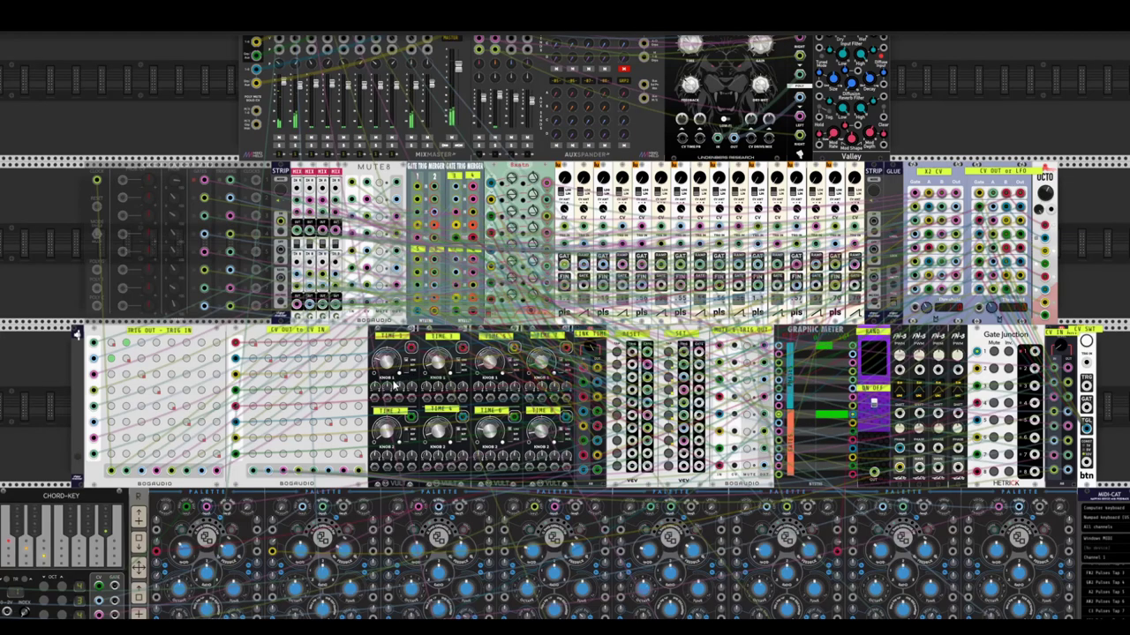
mouse_move(386, 432)
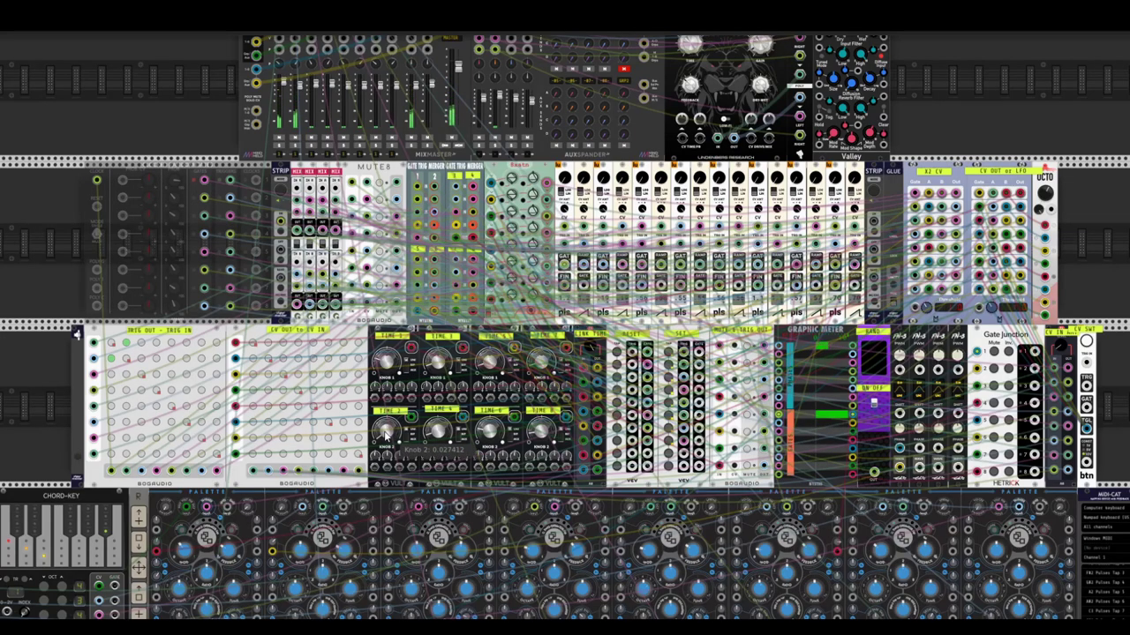
mouse_move(394, 369)
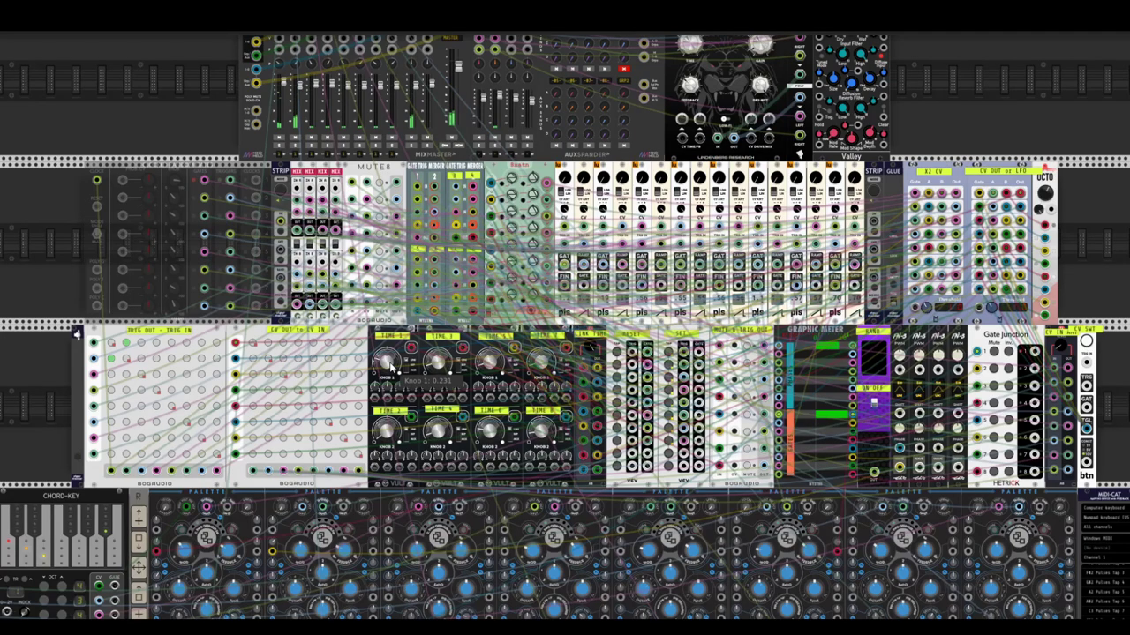
drag(394, 369, 394, 412)
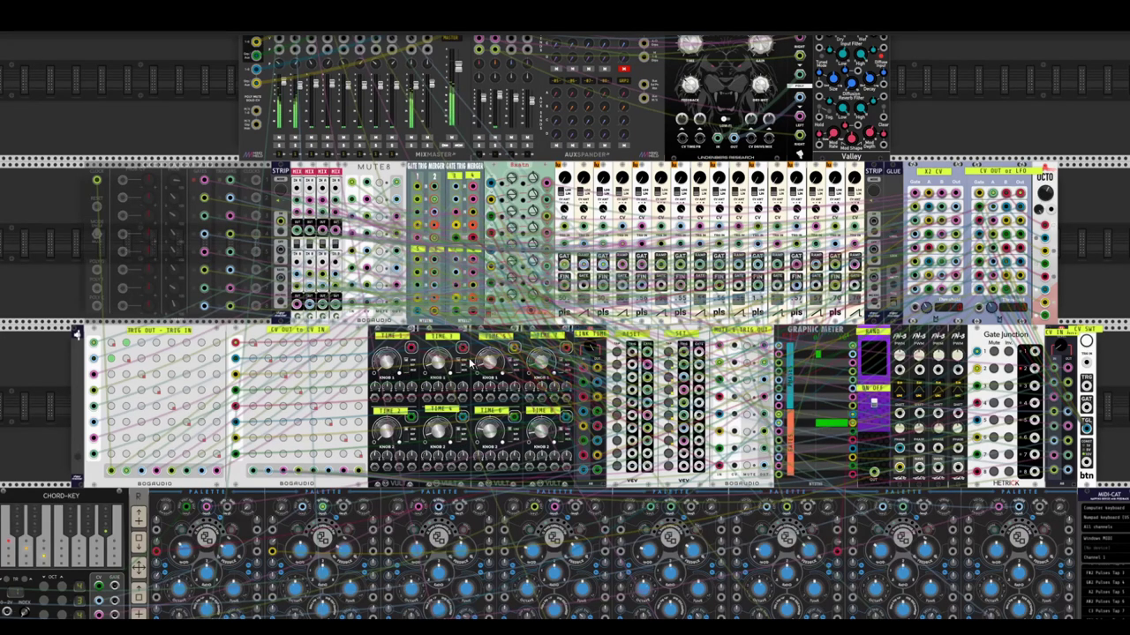
drag(392, 363, 385, 365)
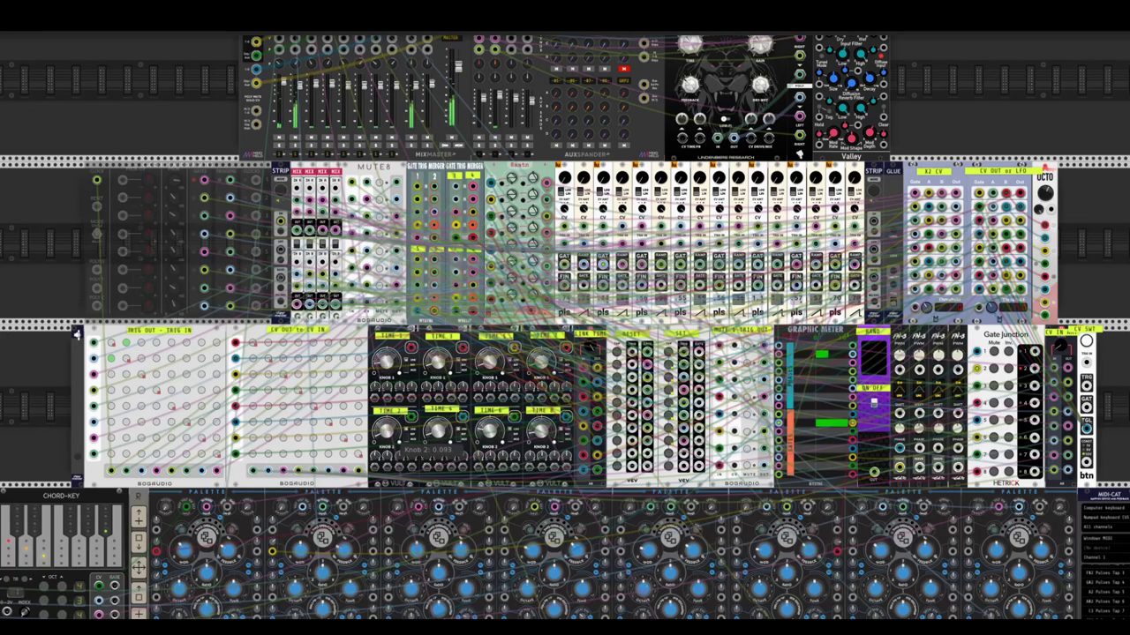
mouse_move(386, 365)
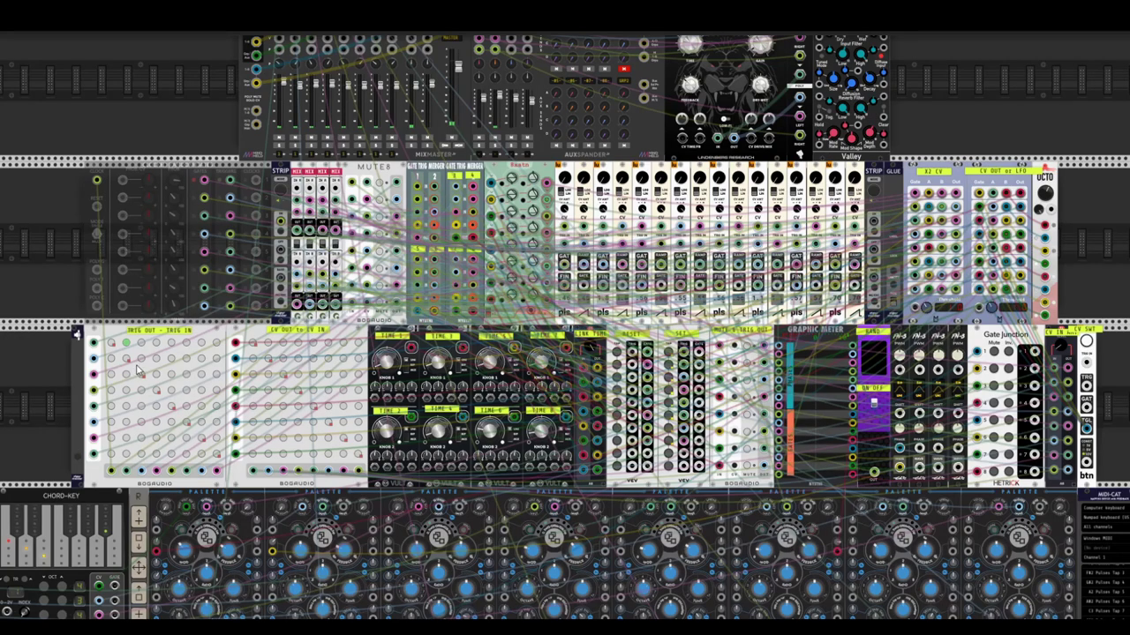
Step: Enable three more TRIG OUT matrix crosspoints, including Mix 4A at 100%
click(143, 361)
click(156, 374)
click(112, 392)
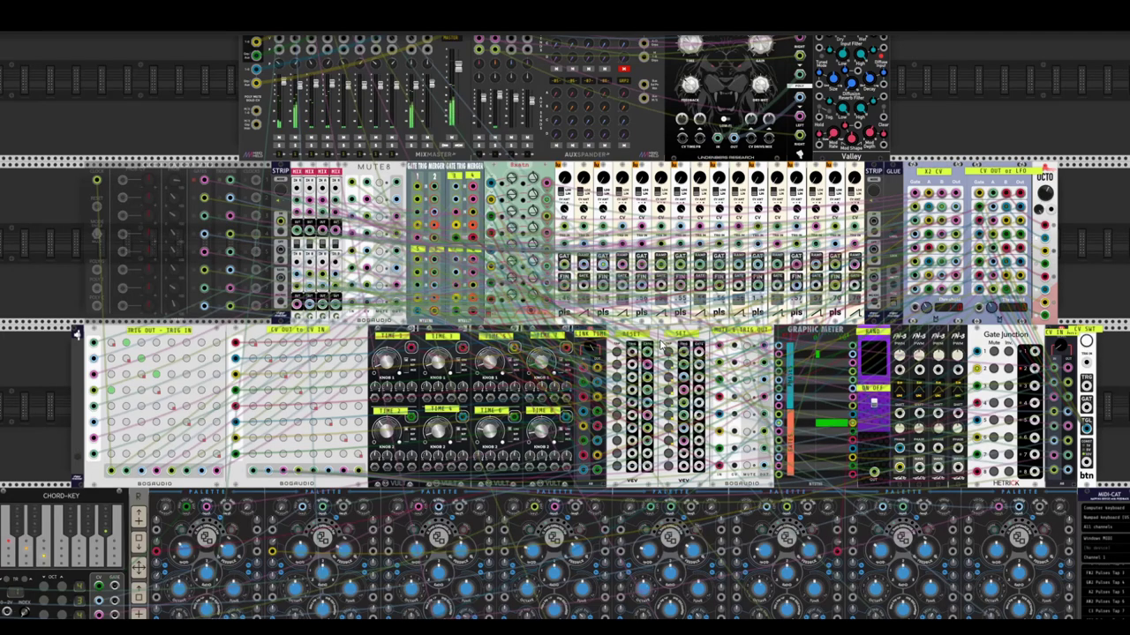
mouse_move(442, 432)
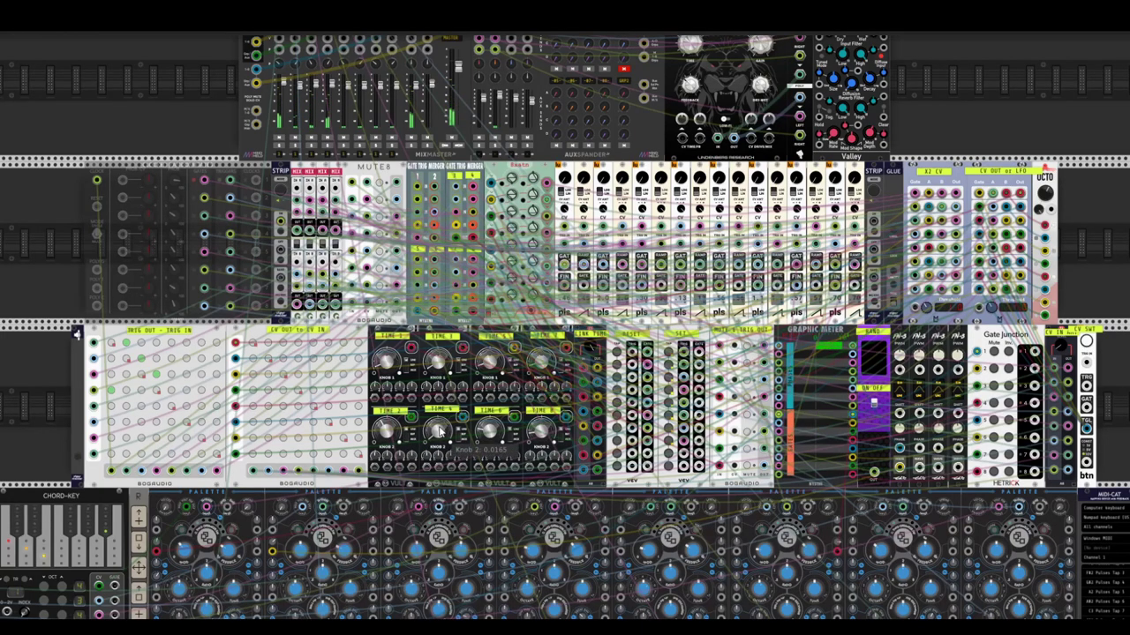
Step: Turn the Link attenuation down to 0.187 and raise Vult Knob 2 to about 0.32
mouse_move(440, 365)
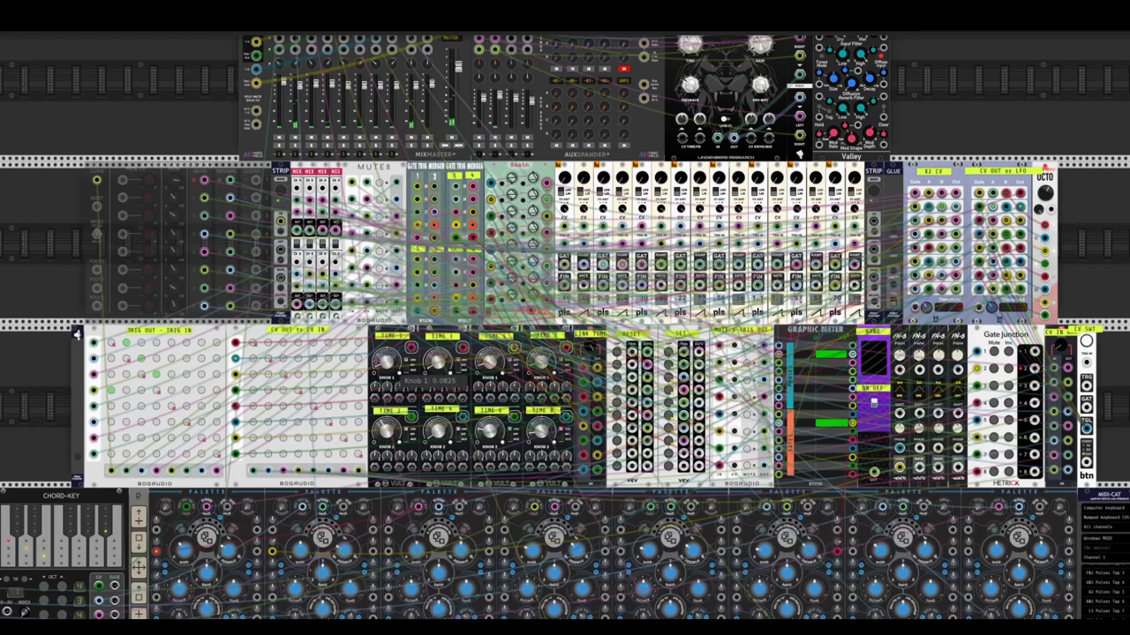
mouse_move(386, 428)
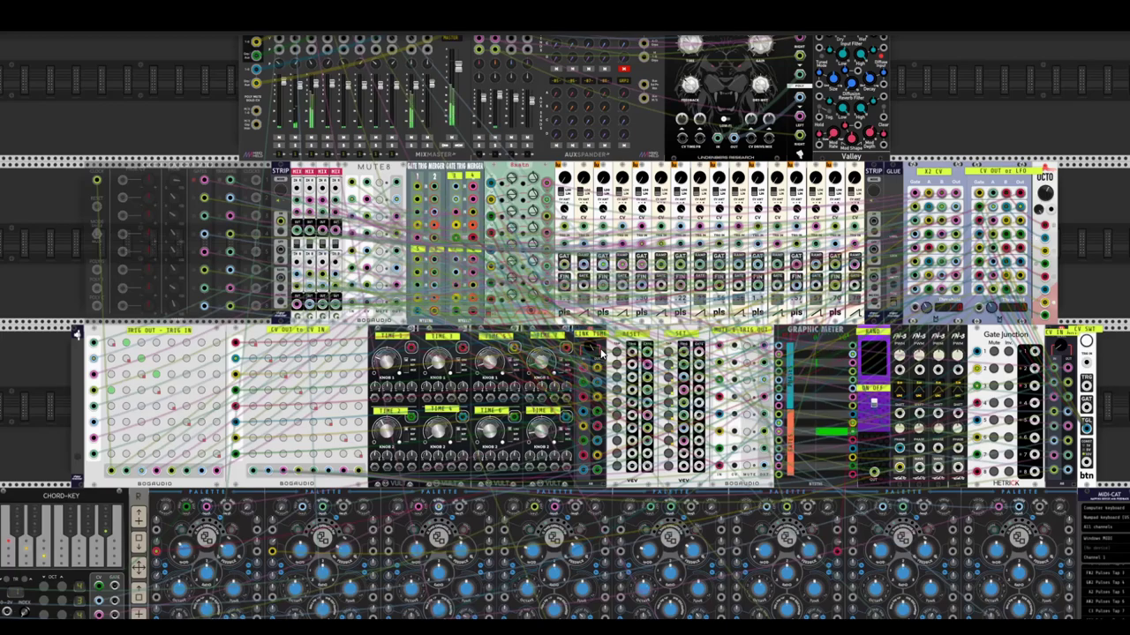
mouse_move(593, 354)
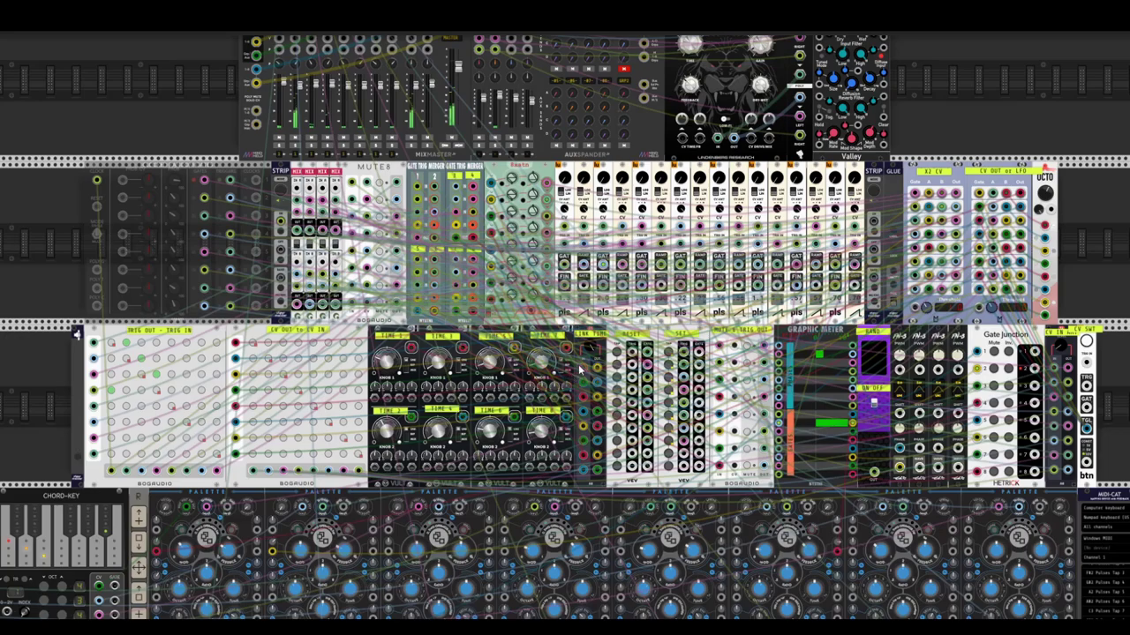
drag(587, 351, 589, 397)
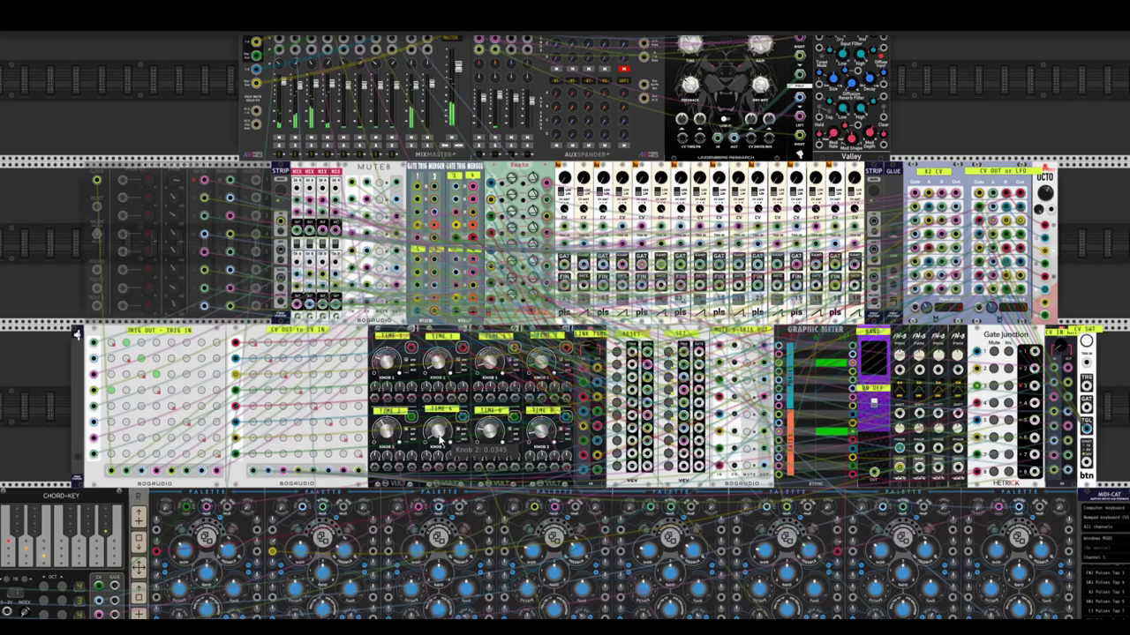
drag(436, 439, 436, 438)
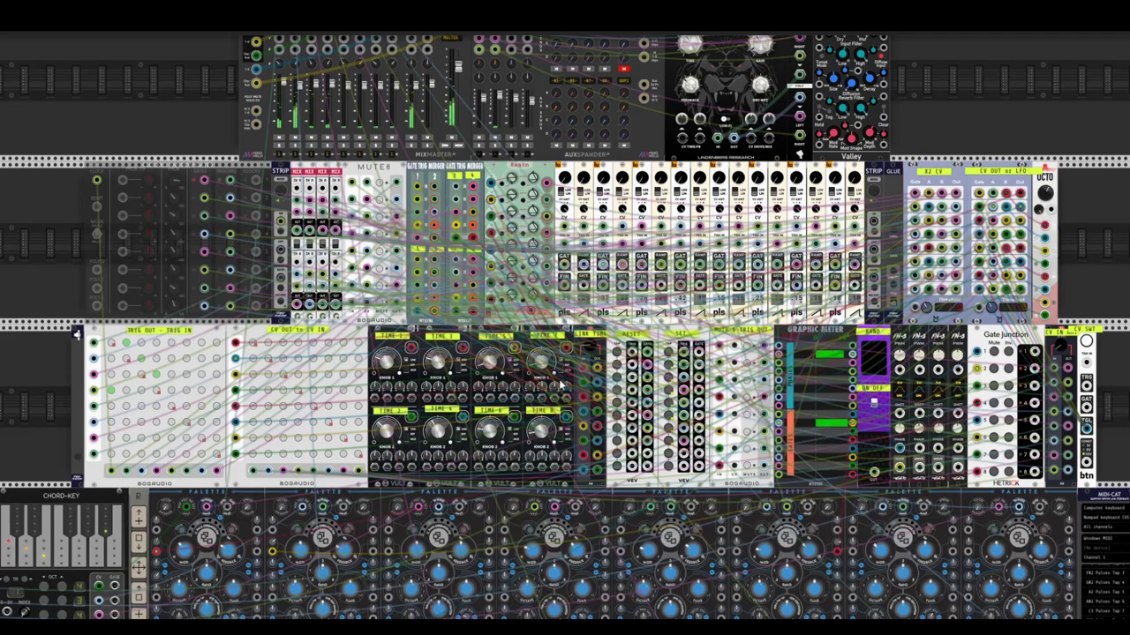
Step: Lower the attenuation level to about 0.05 and enable TRIG OUT matrix cell 4E
mouse_move(588, 353)
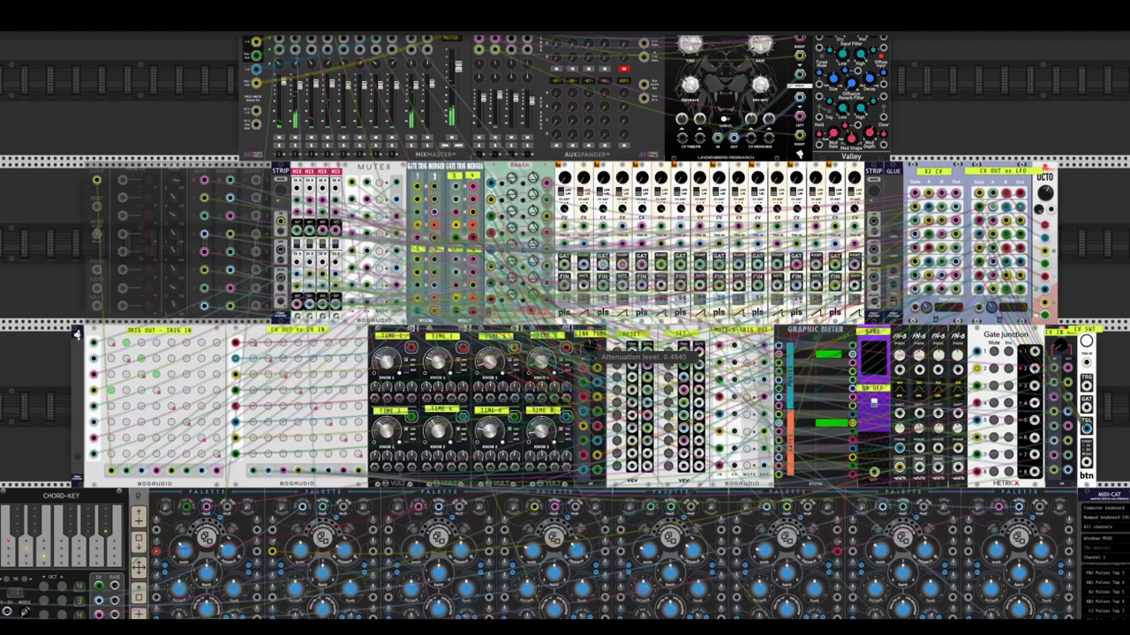
drag(588, 353, 588, 364)
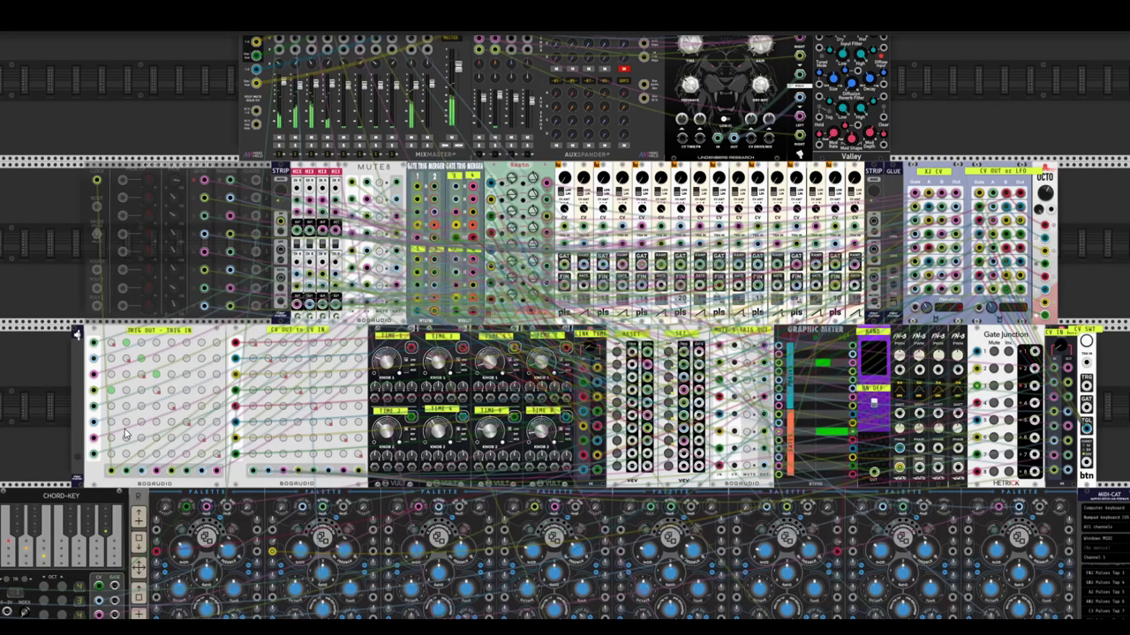
click(173, 396)
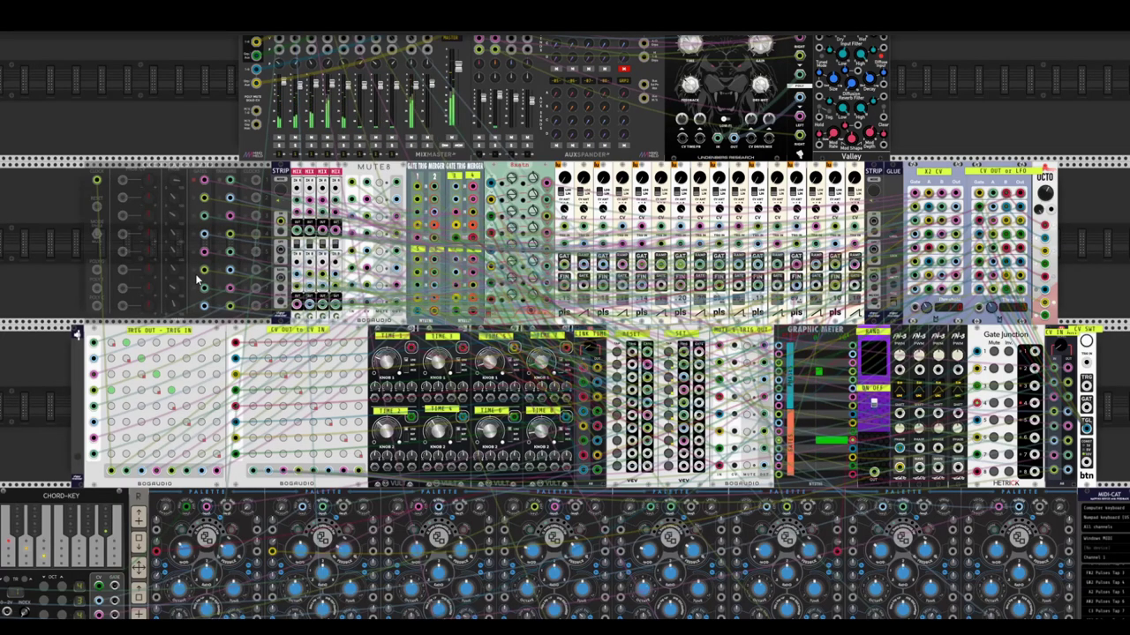
Step: Raise TIME 3 Knob 1 to about 0.29
mouse_move(175, 399)
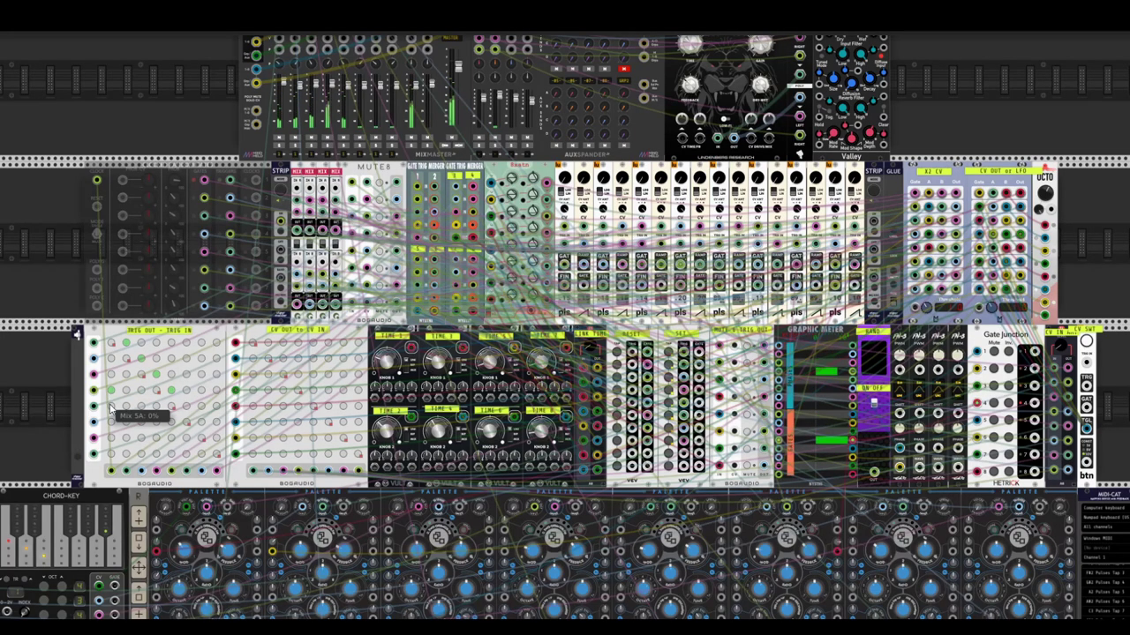
mouse_move(115, 397)
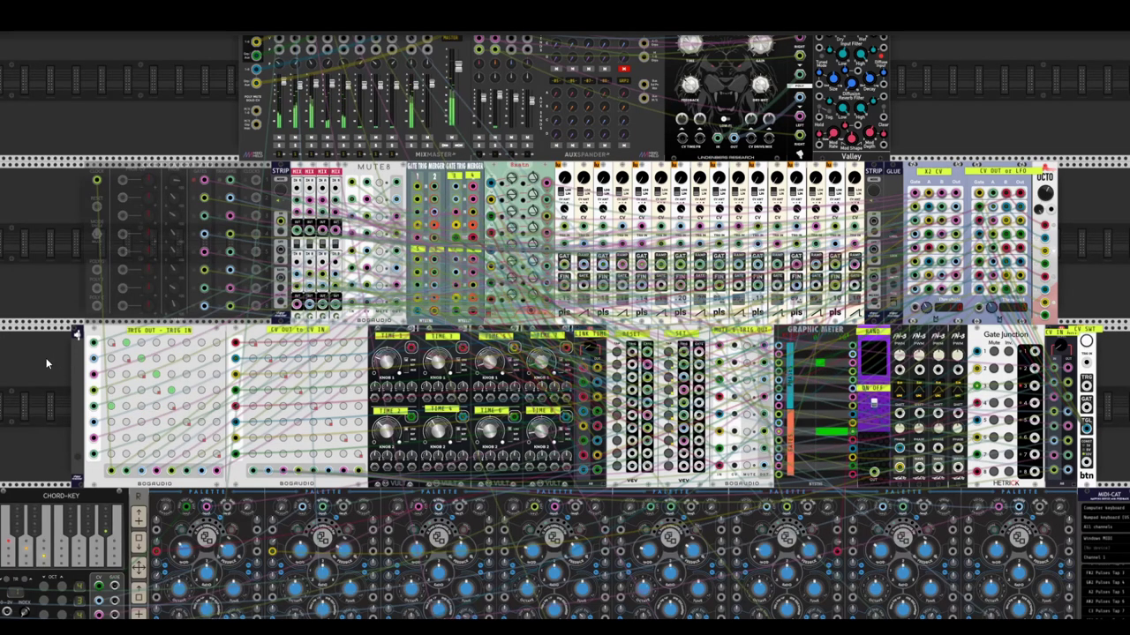
mouse_move(484, 374)
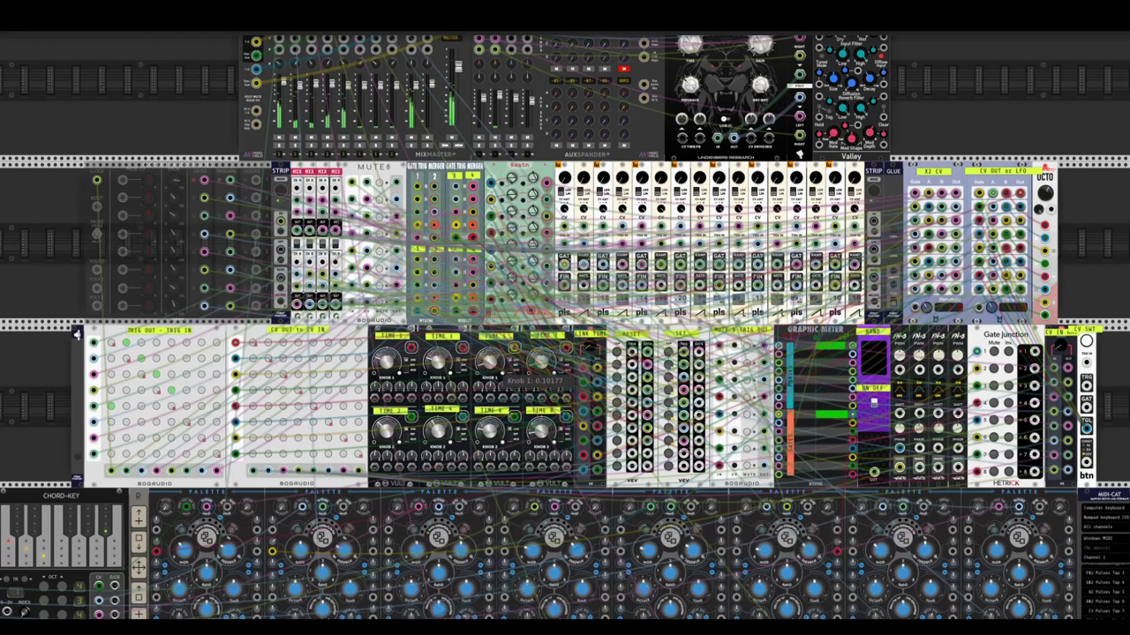
drag(486, 358, 486, 344)
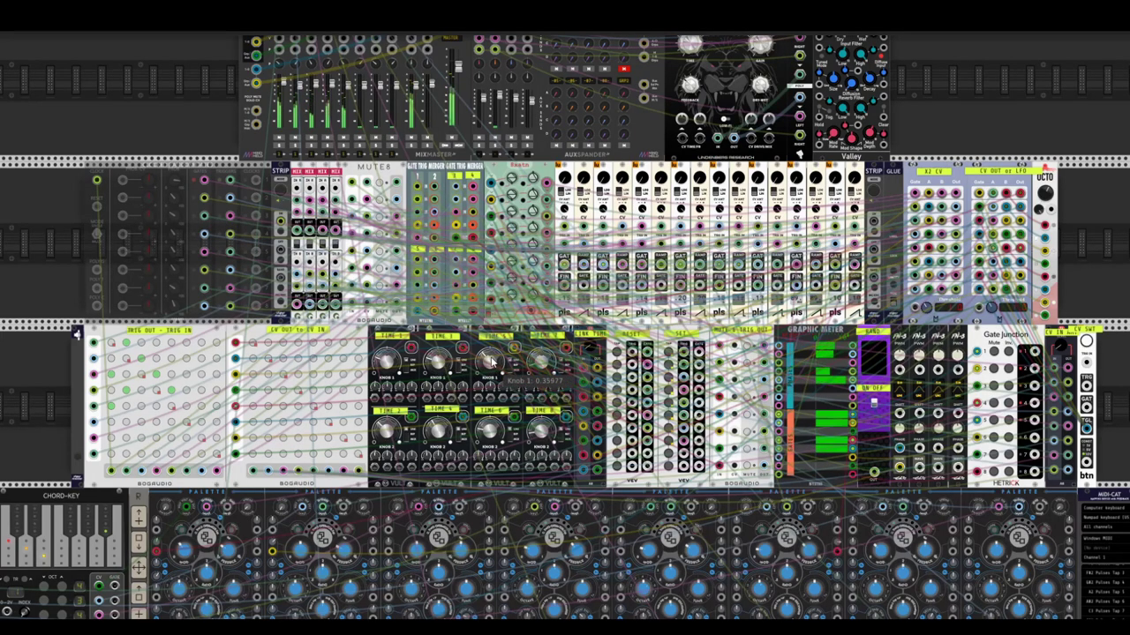
mouse_move(582, 355)
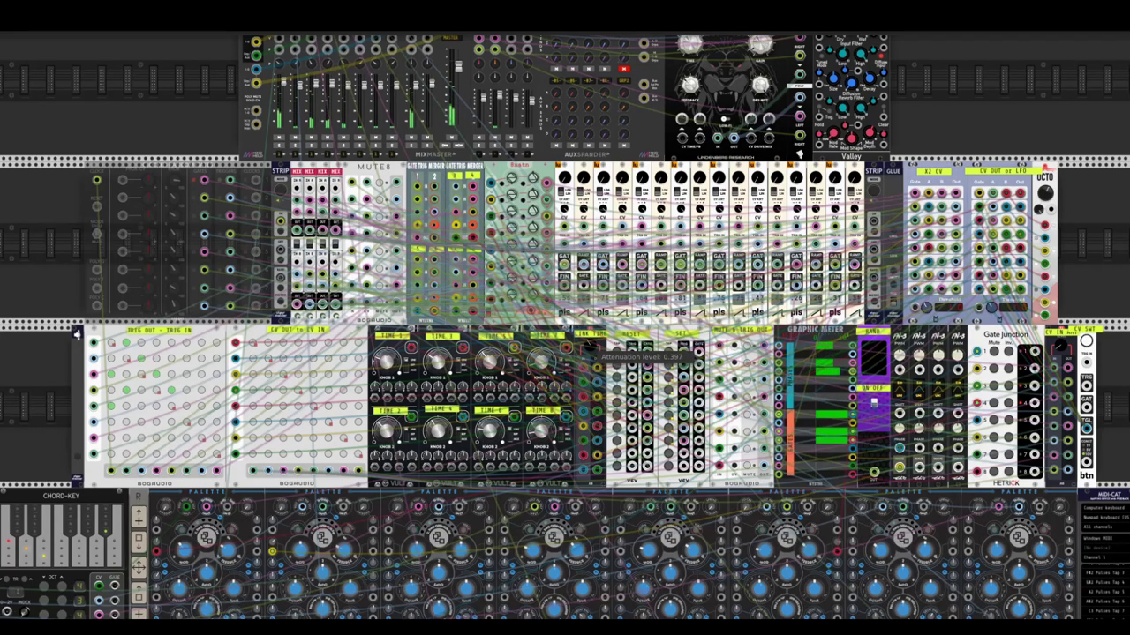
Step: Raise the LINK TRIG attenuator to about 0.45 and enable matrix cells 4E, 7A, 6A, 6D plus two others
drag(582, 353, 582, 346)
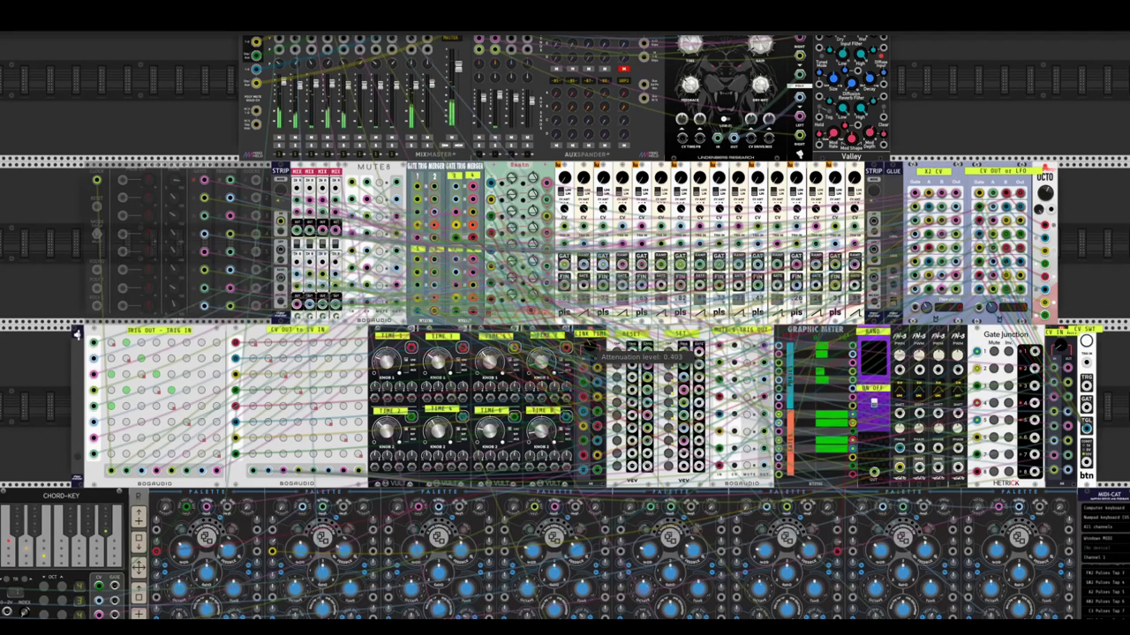
click(172, 392)
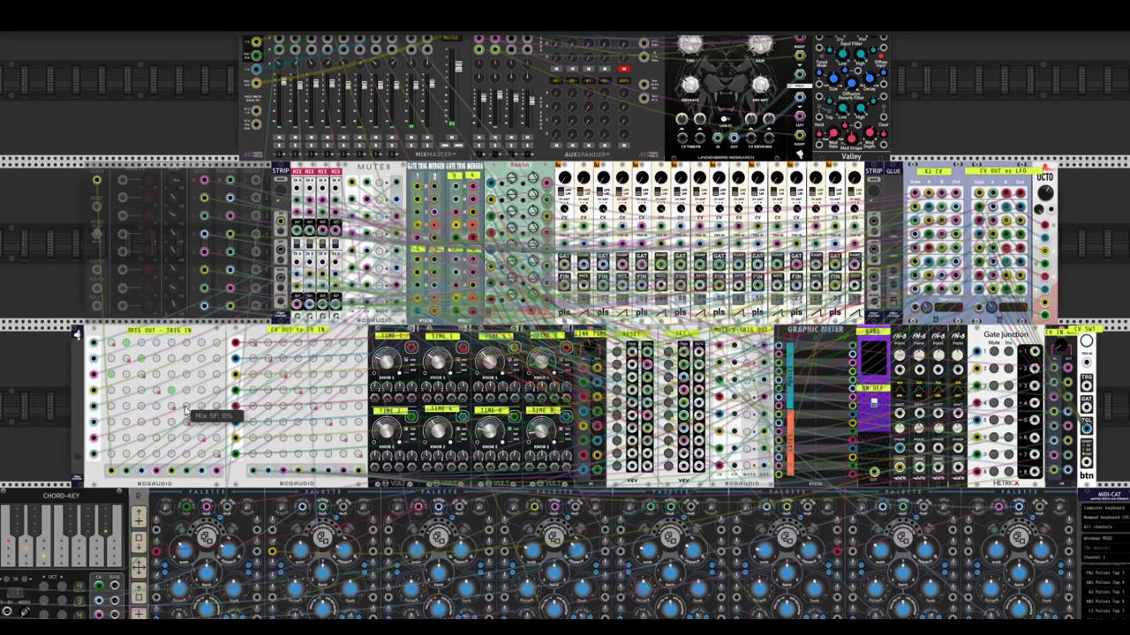
click(200, 421)
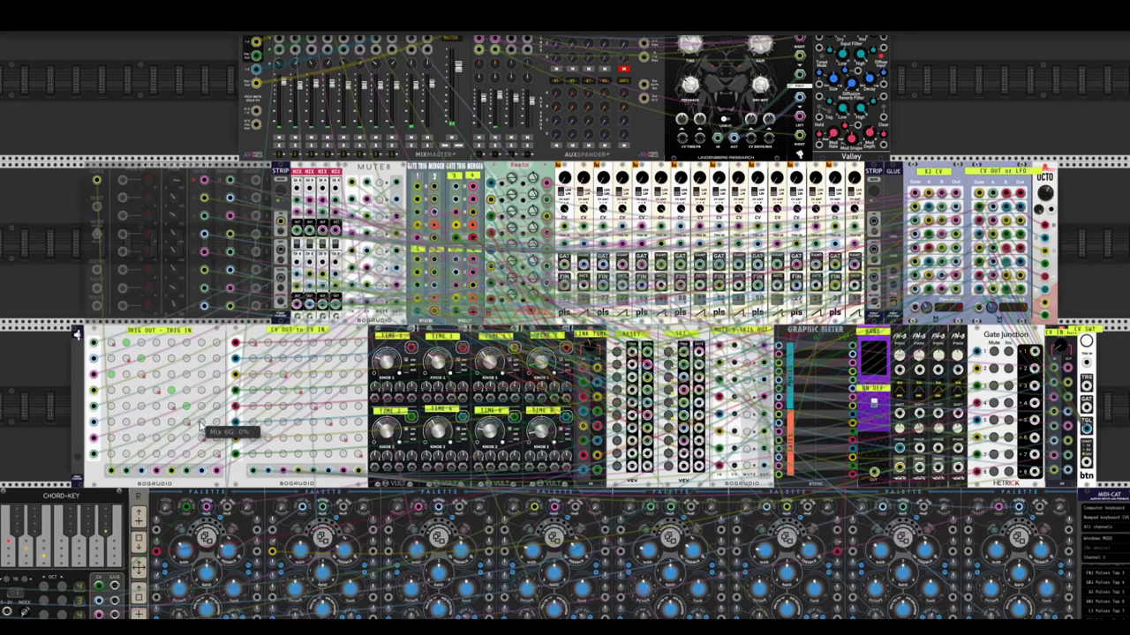
click(111, 439)
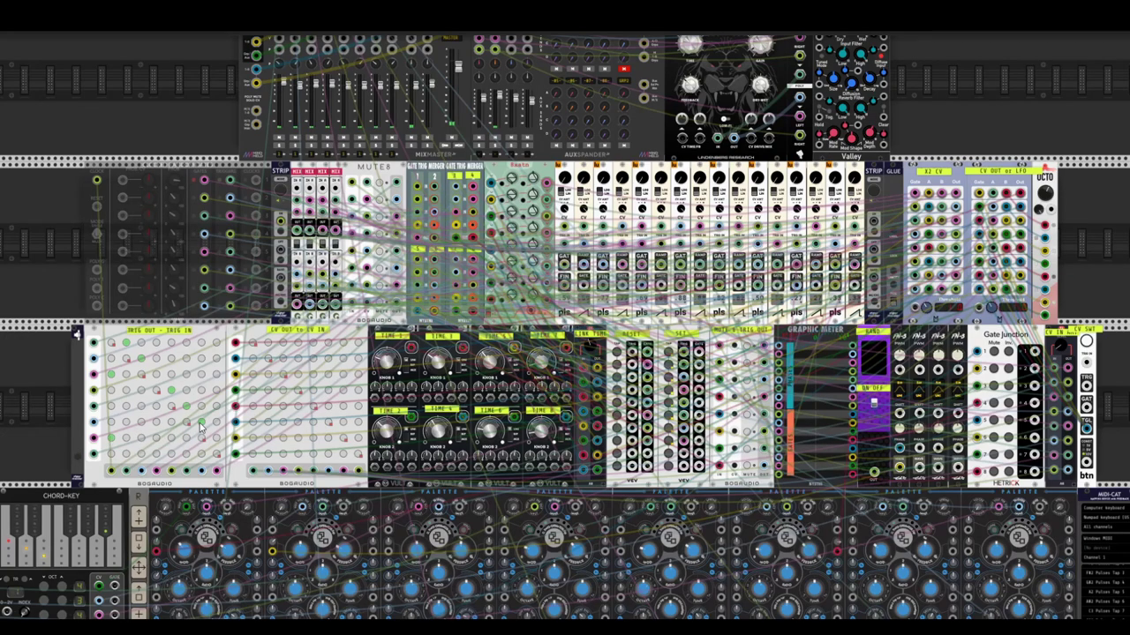
click(157, 375)
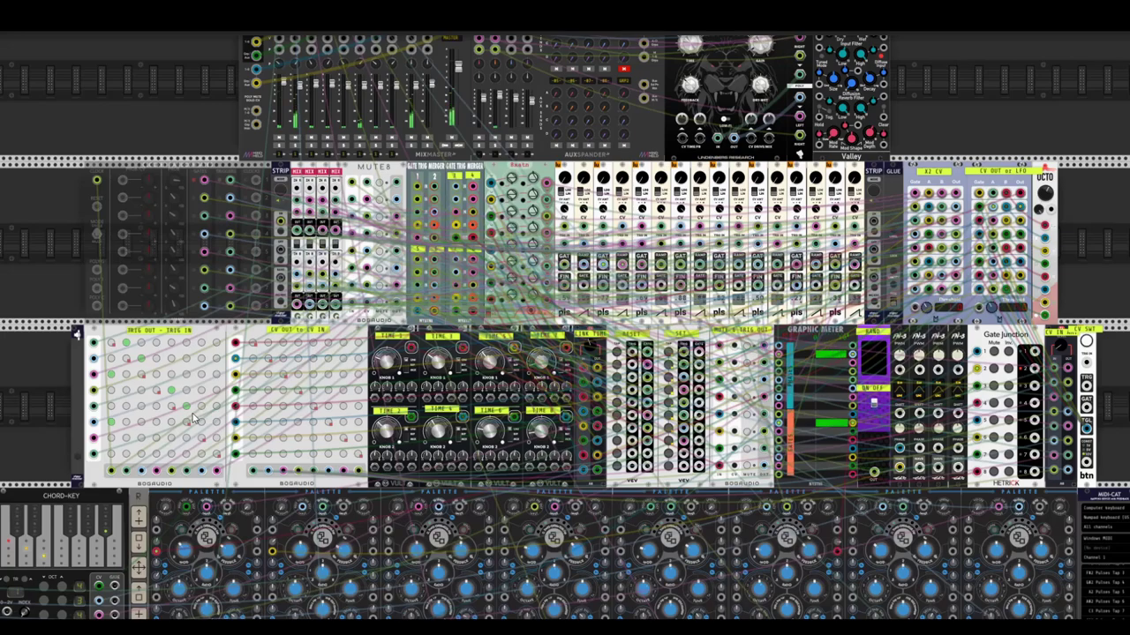
click(110, 423)
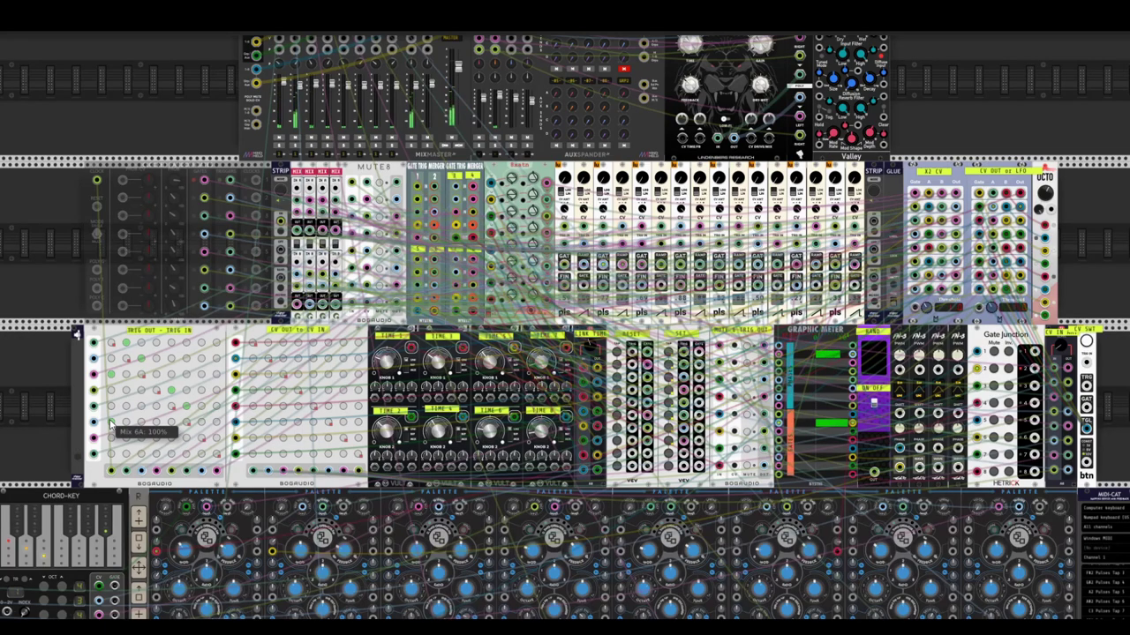
click(160, 424)
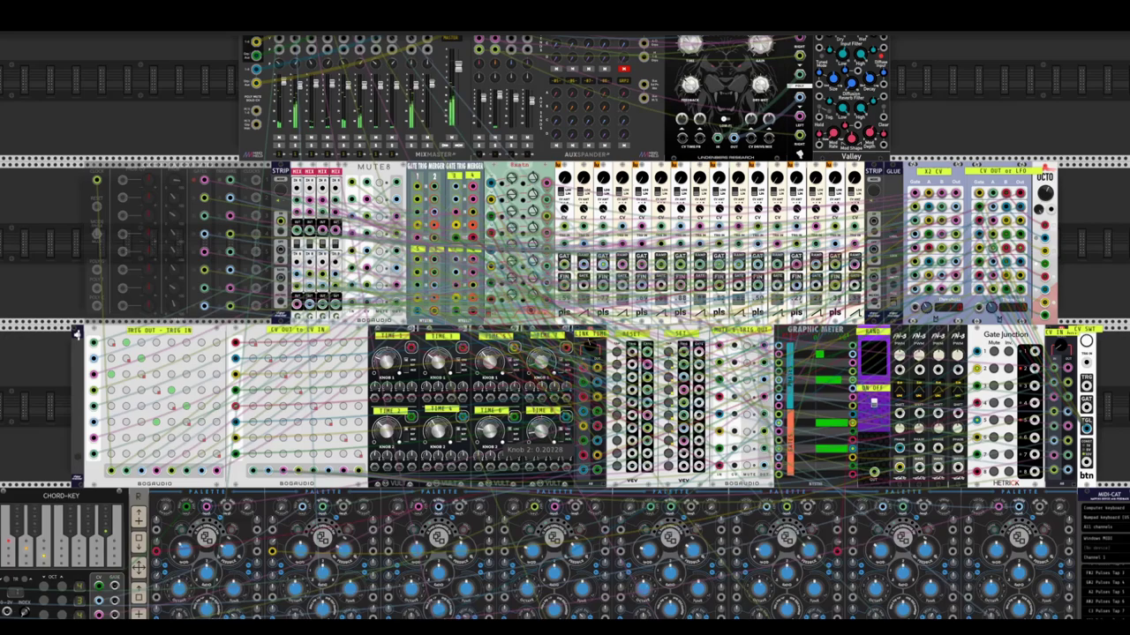
Step: Lower VULT Knob 1 to about 0.30 and trim the attenuator from 0.34 to about 0.37
mouse_move(498, 367)
drag(498, 366, 497, 375)
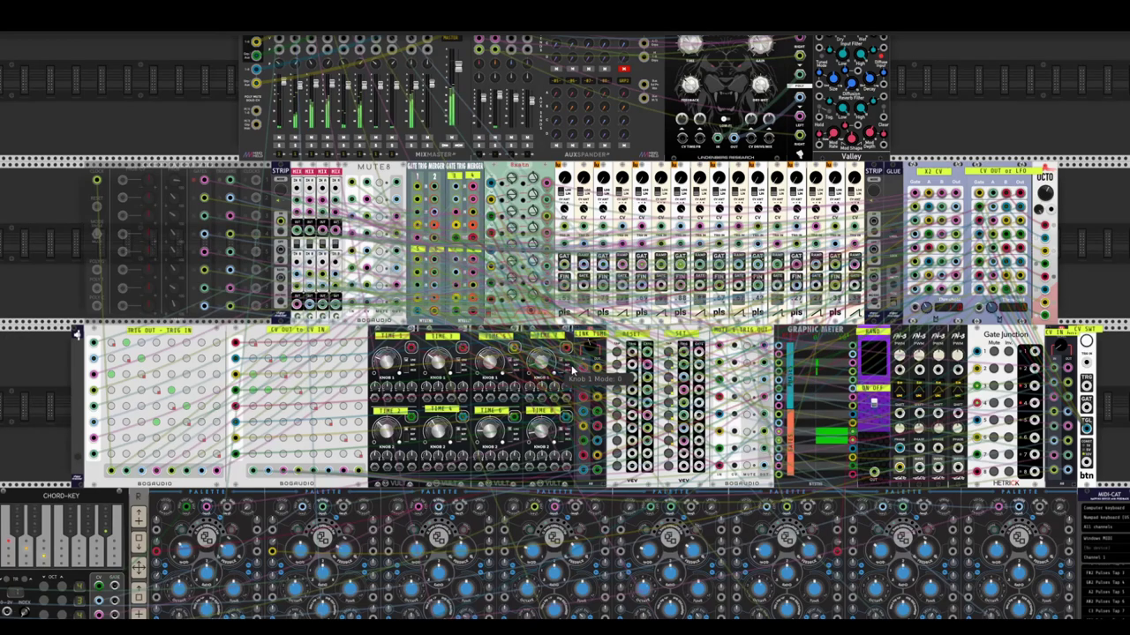
drag(589, 349, 589, 354)
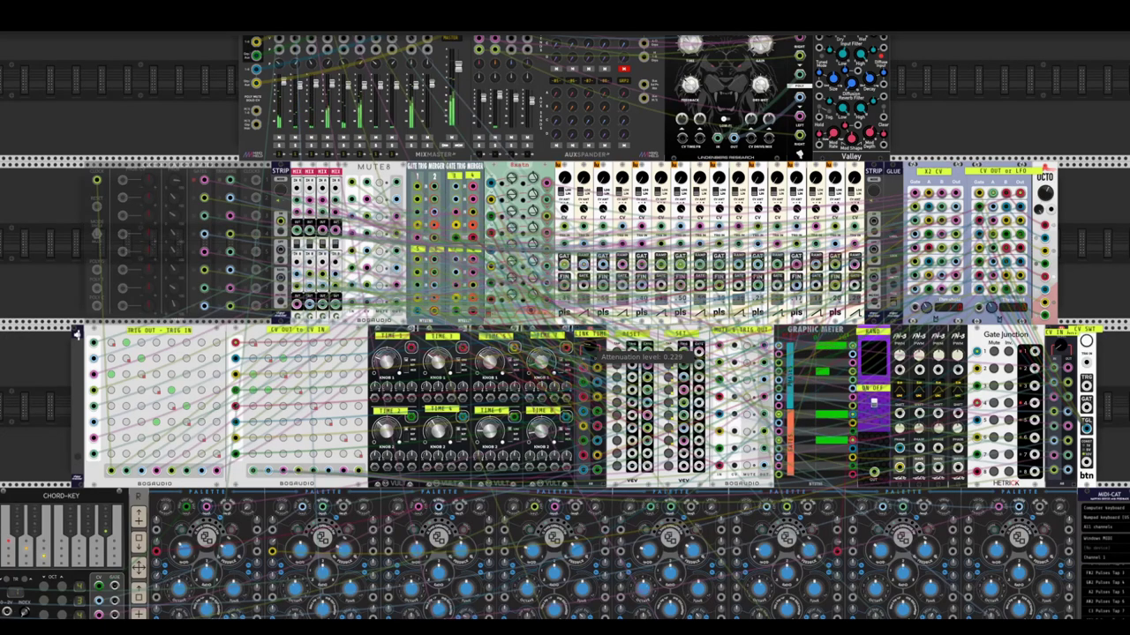
drag(590, 354, 590, 350)
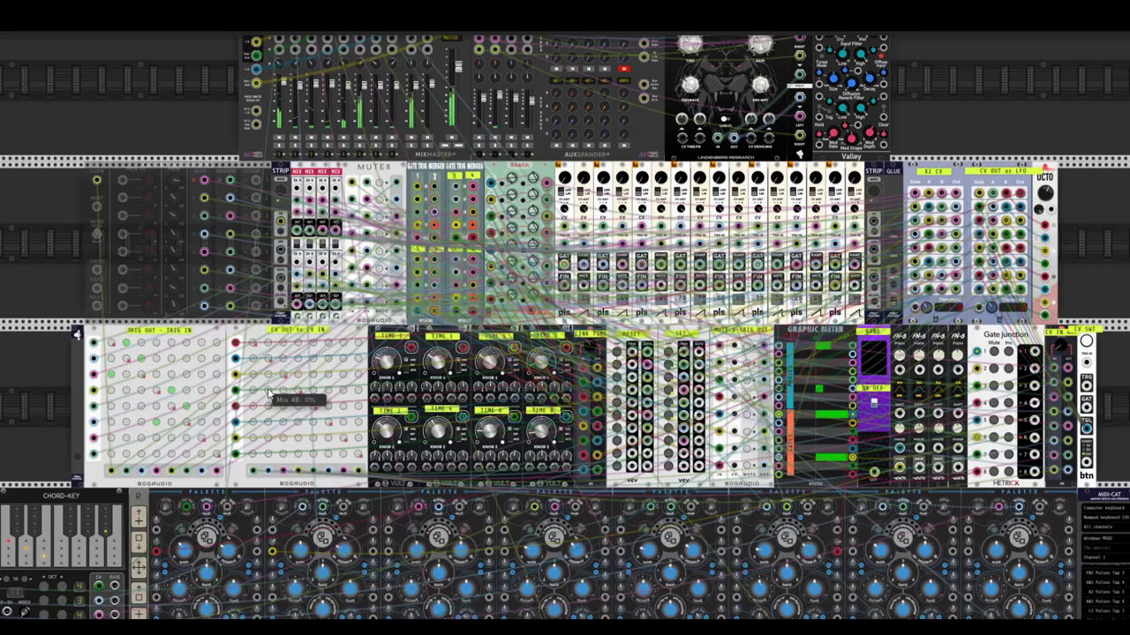
Step: Run a new red cable from the trig merger and move the VEV Tap 5 cable onto the Mute input
drag(473, 238, 718, 397)
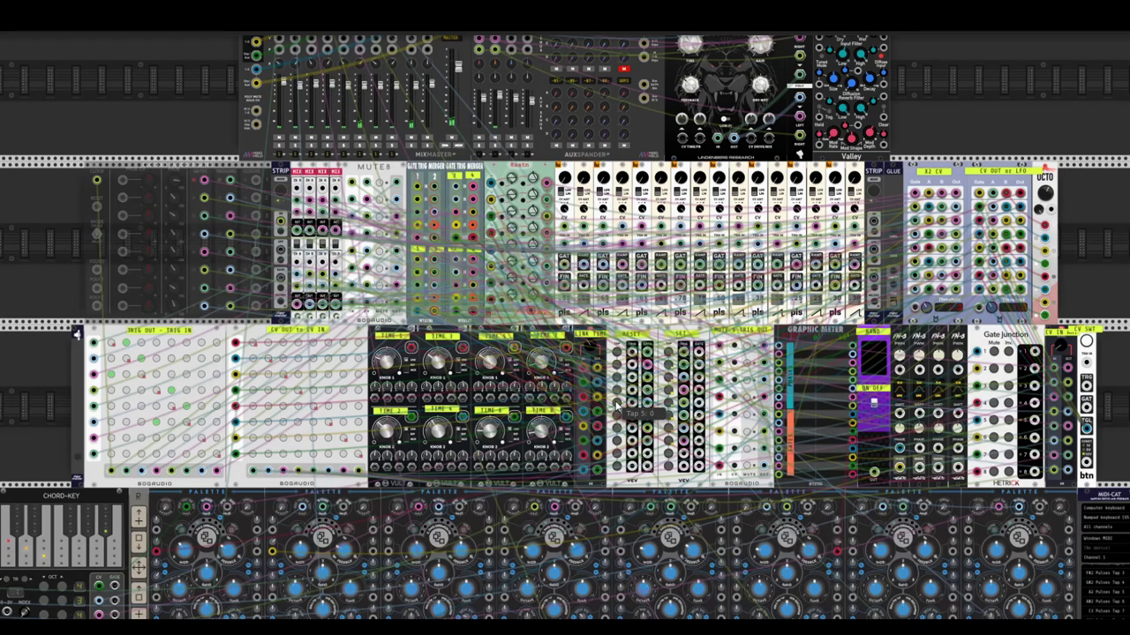
drag(617, 402, 749, 371)
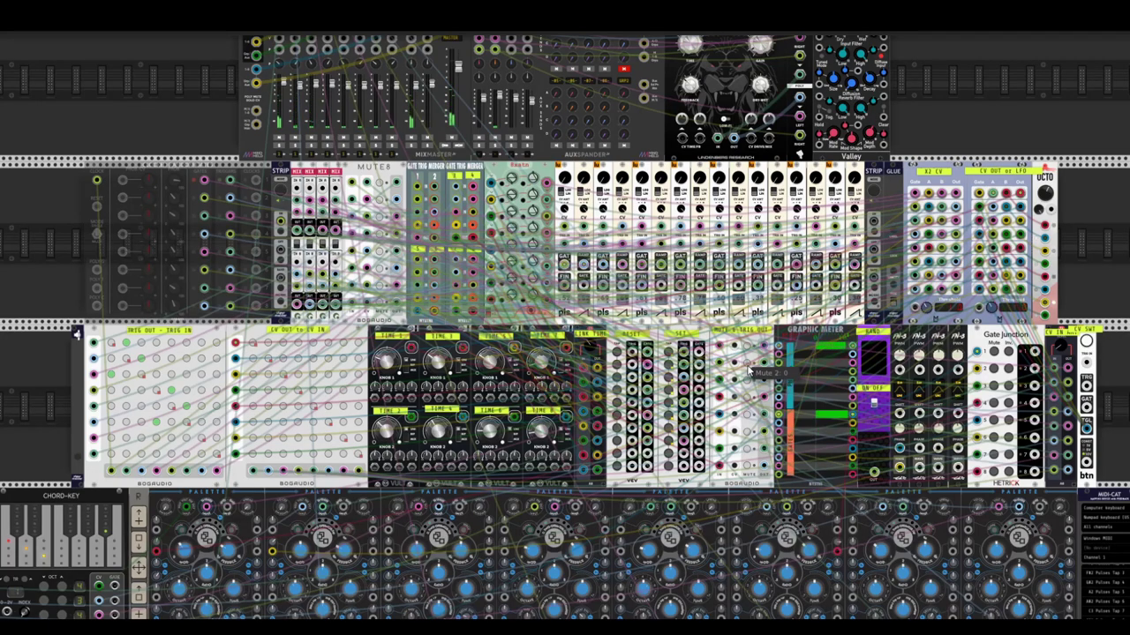
Step: Enable Mute 2 on the trigger mute module and raise TIME 2 Knob 2 from 0.336 to about 0.50
click(749, 370)
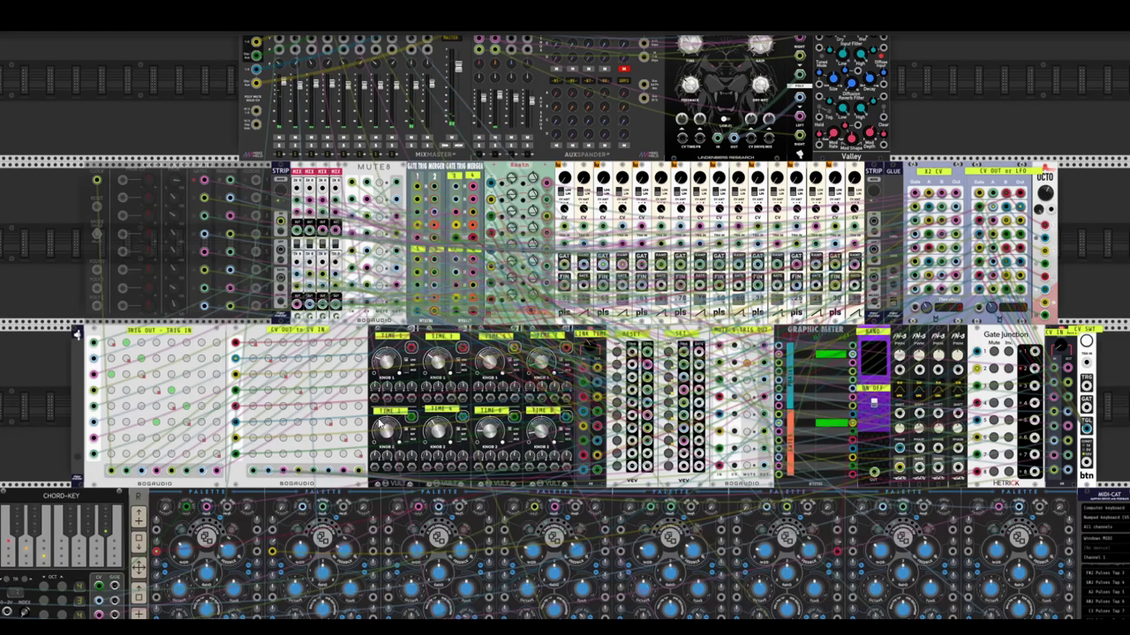
mouse_move(590, 349)
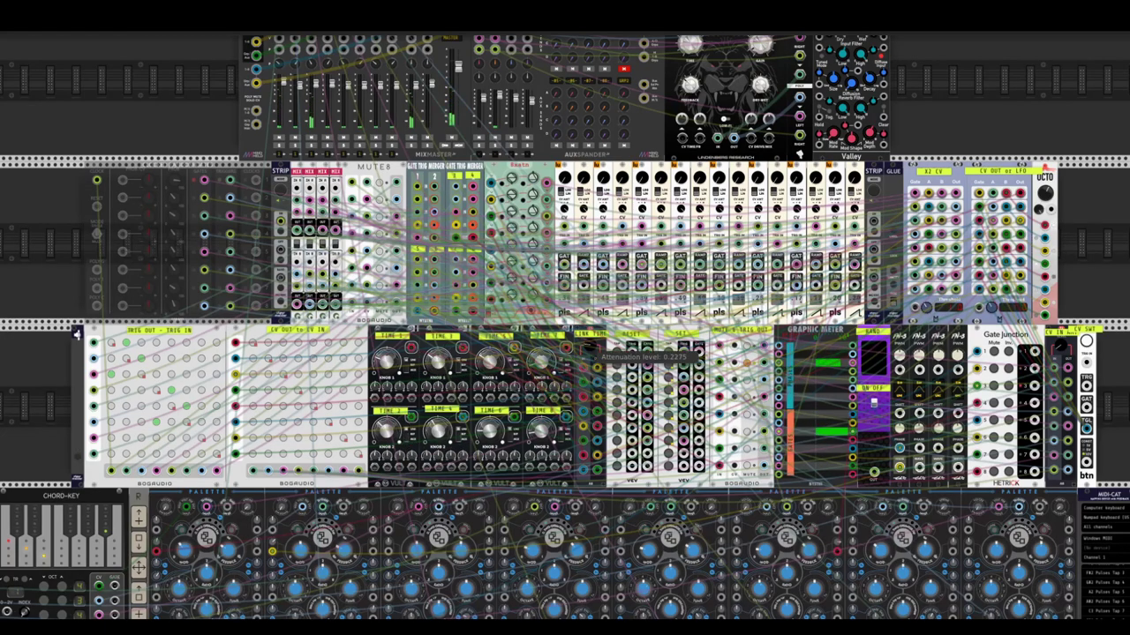
mouse_move(393, 432)
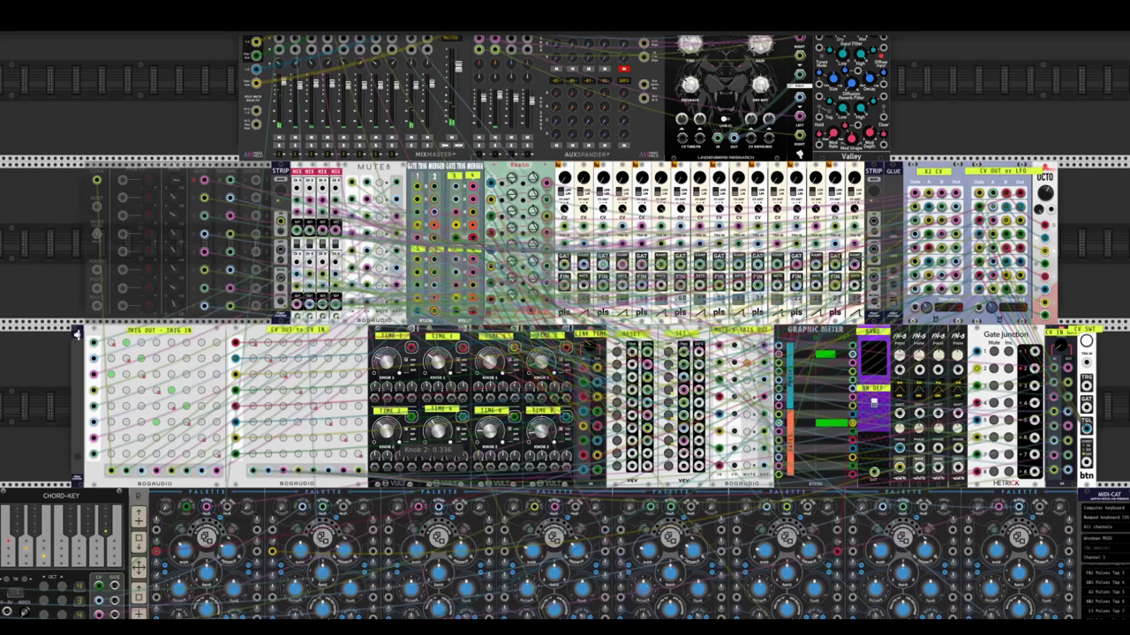
mouse_move(393, 432)
mouse_down()
mouse_move(393, 402)
mouse_move(392, 431)
mouse_up()
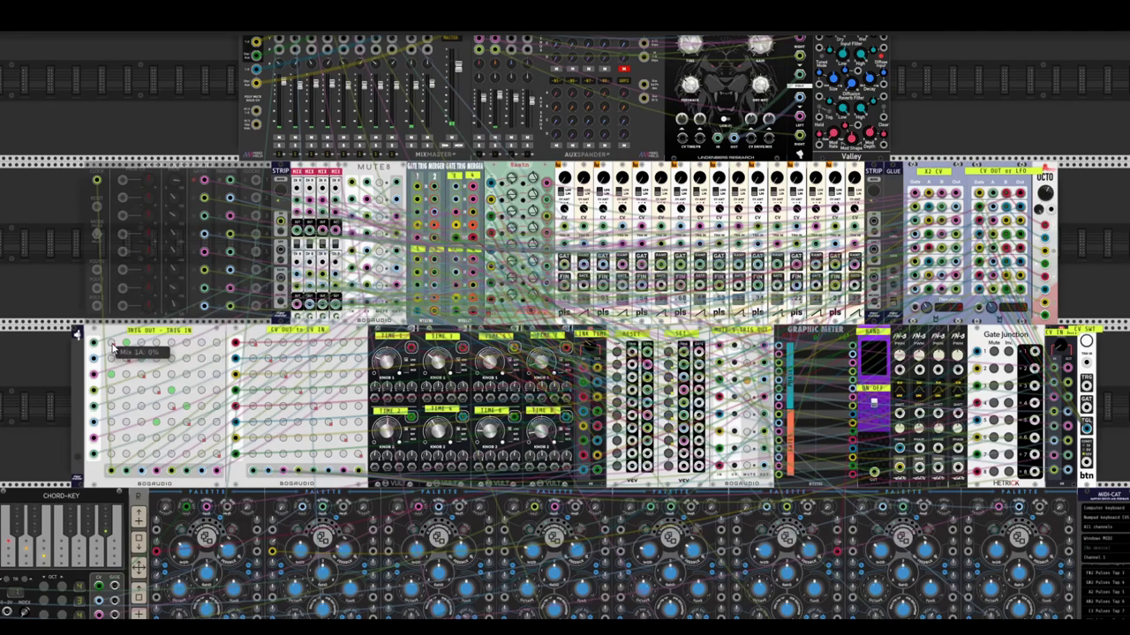
Step: Randomize the on/off pattern of the SWITCH88 TRIG OUT – TRIG IN matrix
right_click(78, 339)
click(62, 339)
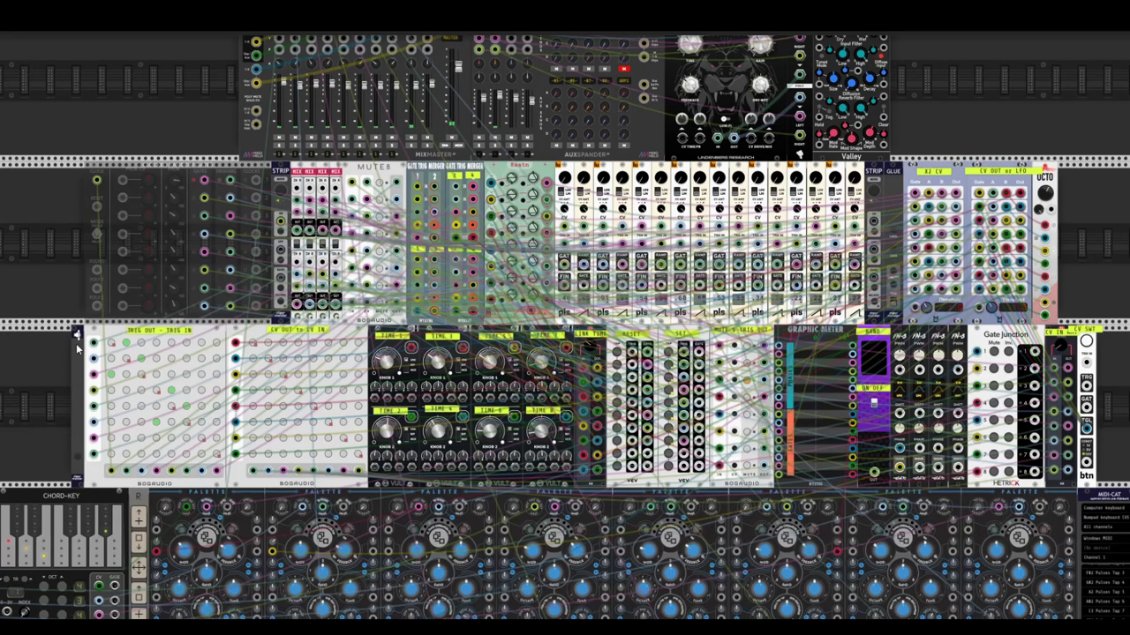
mouse_move(110, 344)
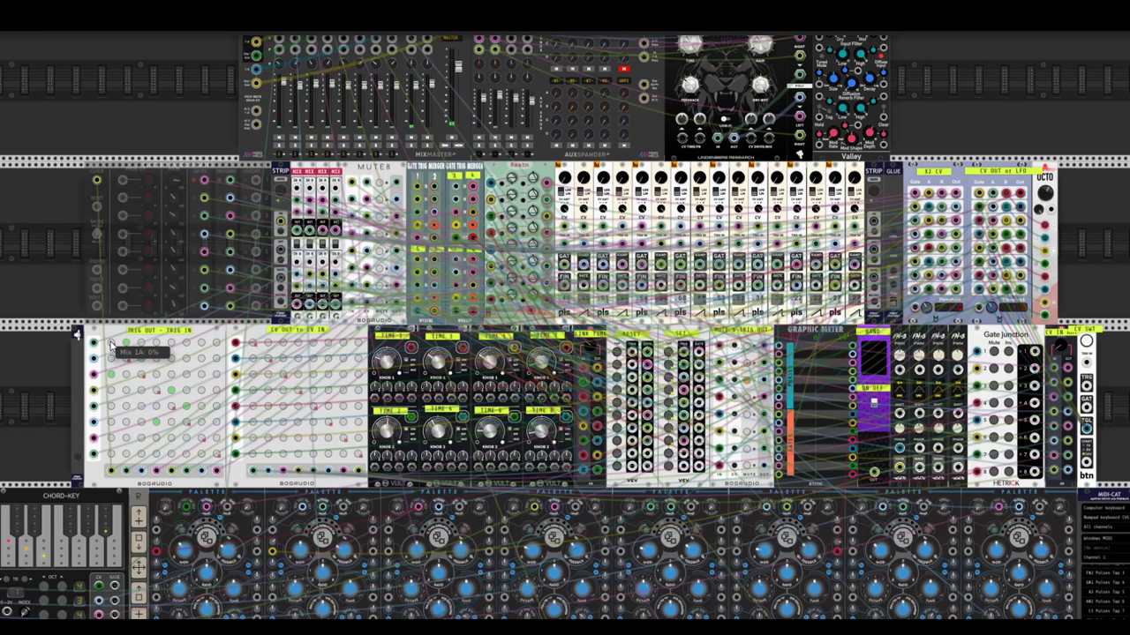
mouse_move(219, 458)
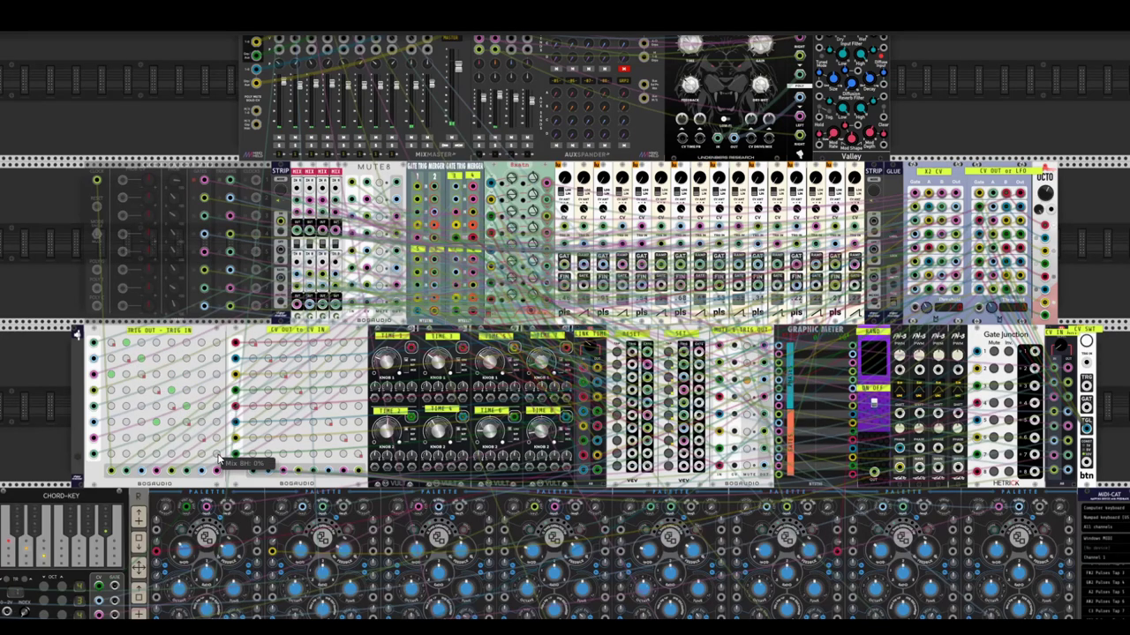
right_click(111, 336)
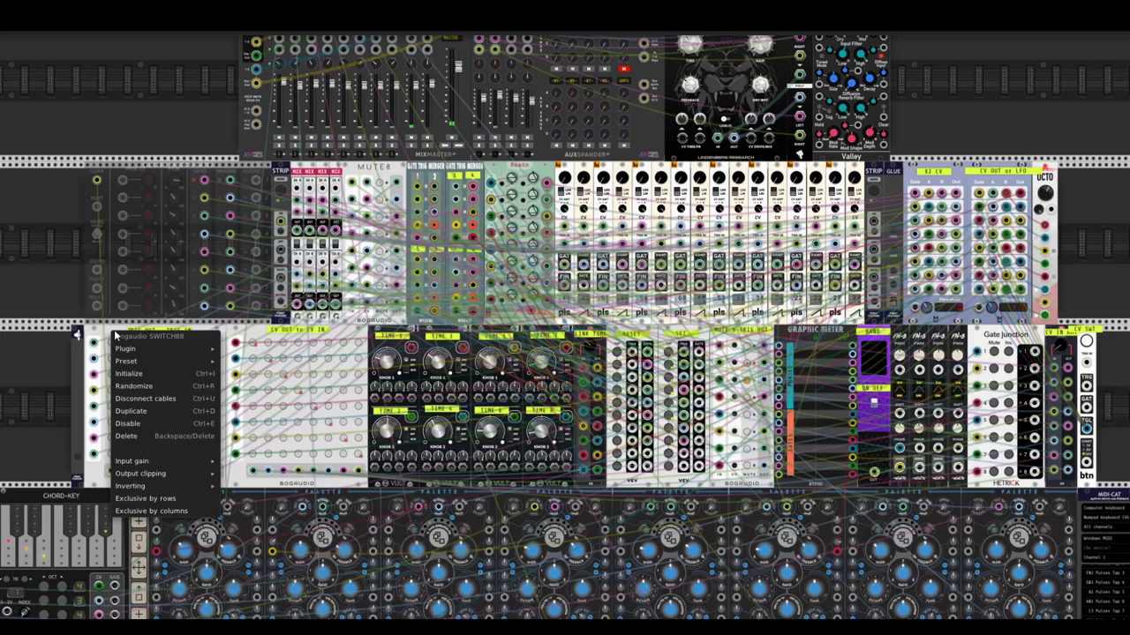
click(147, 385)
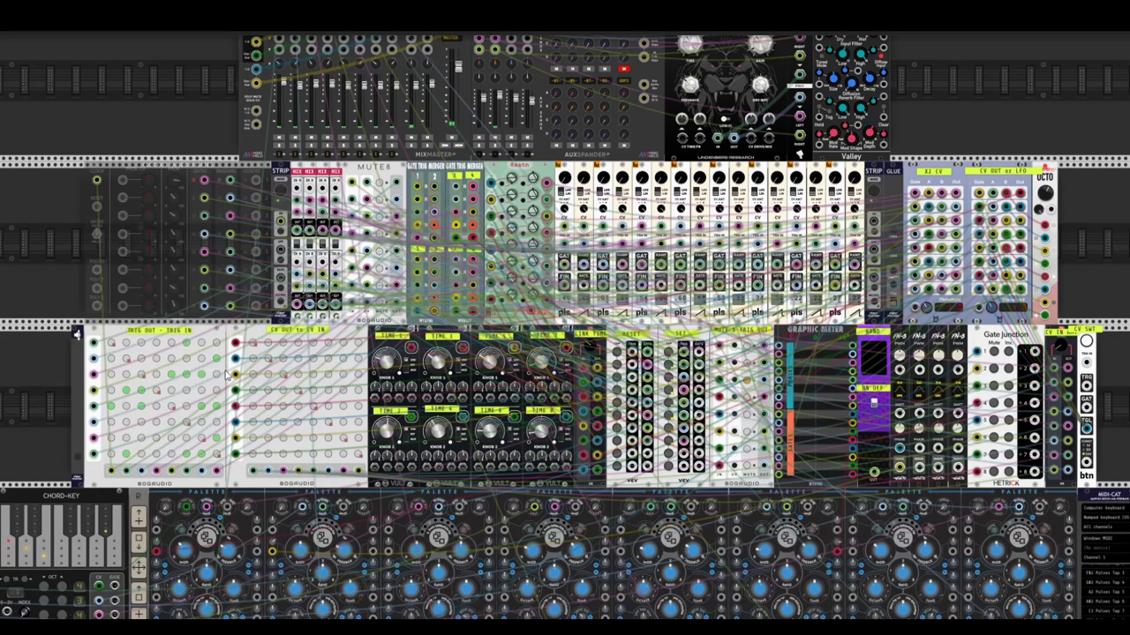
Step: Inspect the matrix's Inverting and Output clipping options without changing them
right_click(105, 335)
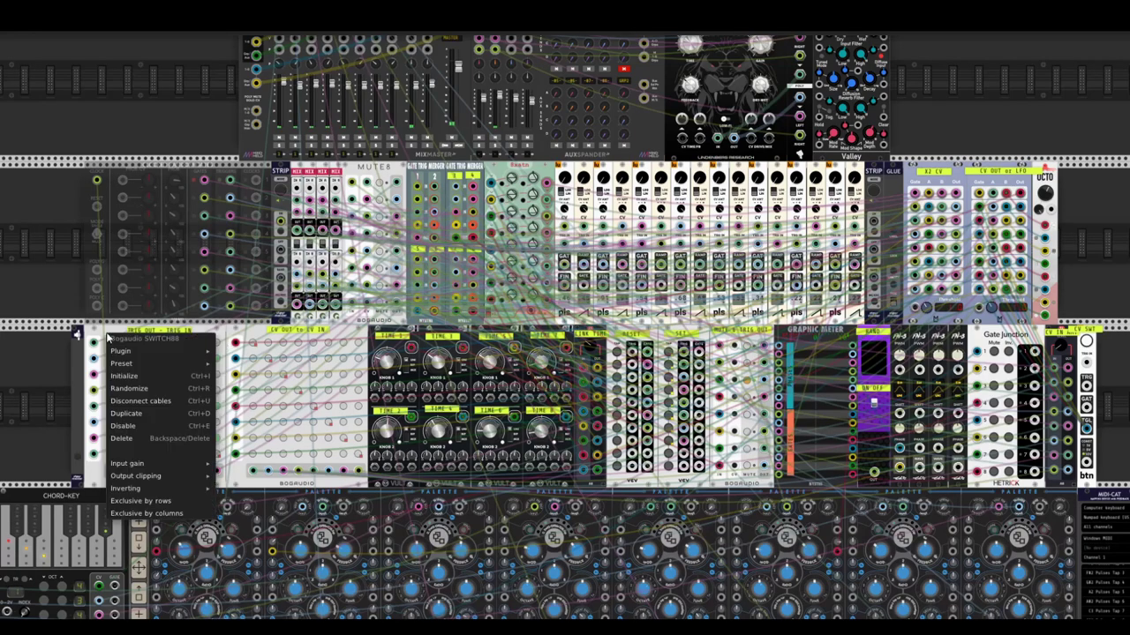
mouse_move(182, 486)
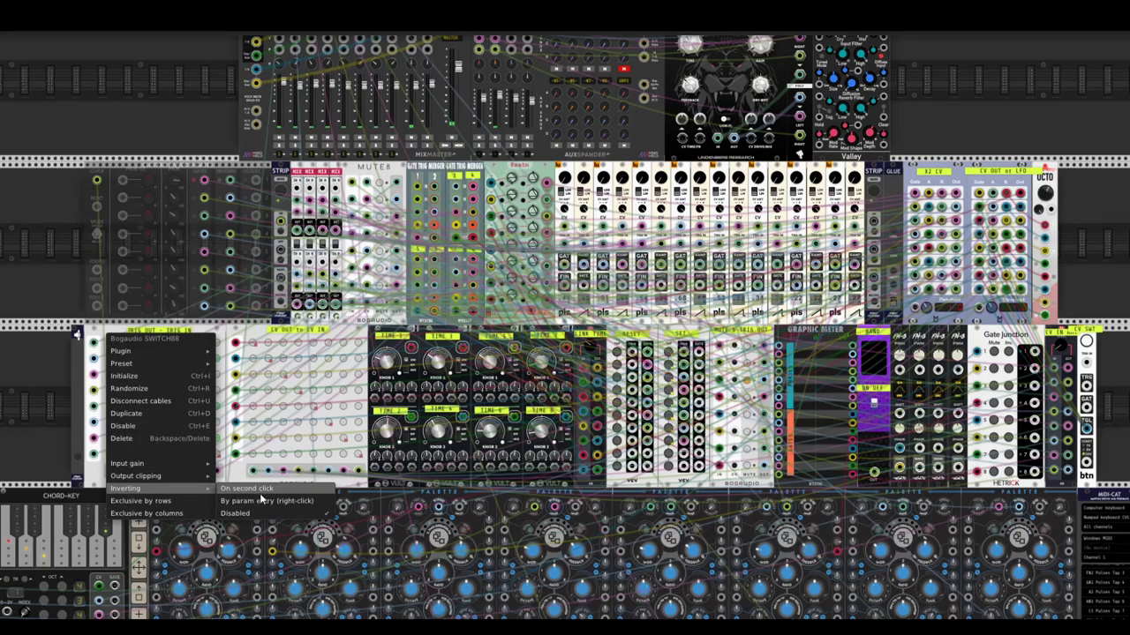
click(225, 510)
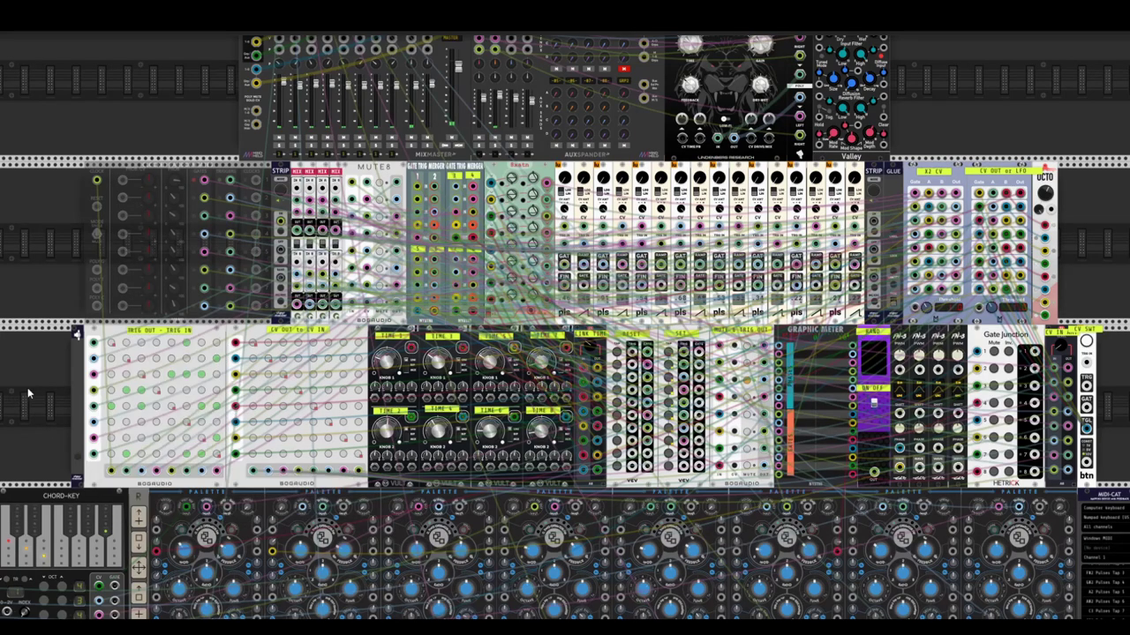
right_click(112, 334)
mouse_move(189, 472)
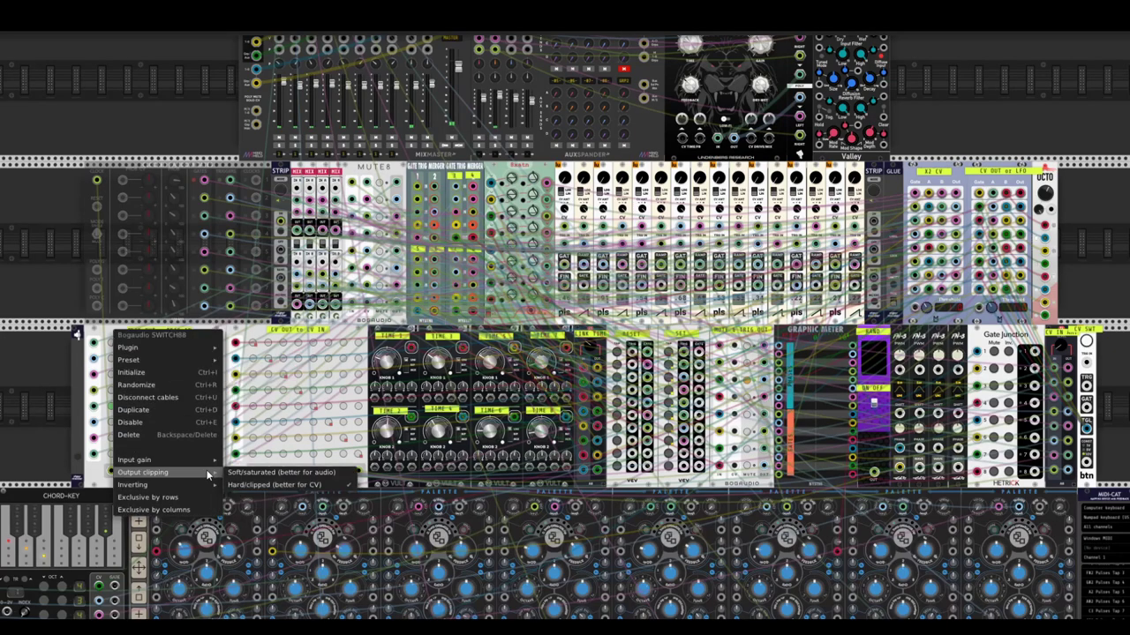
Step: Lower the MixMaster GRP1 fader slightly and set VULT Knob 1 to about 0.255
click(23, 408)
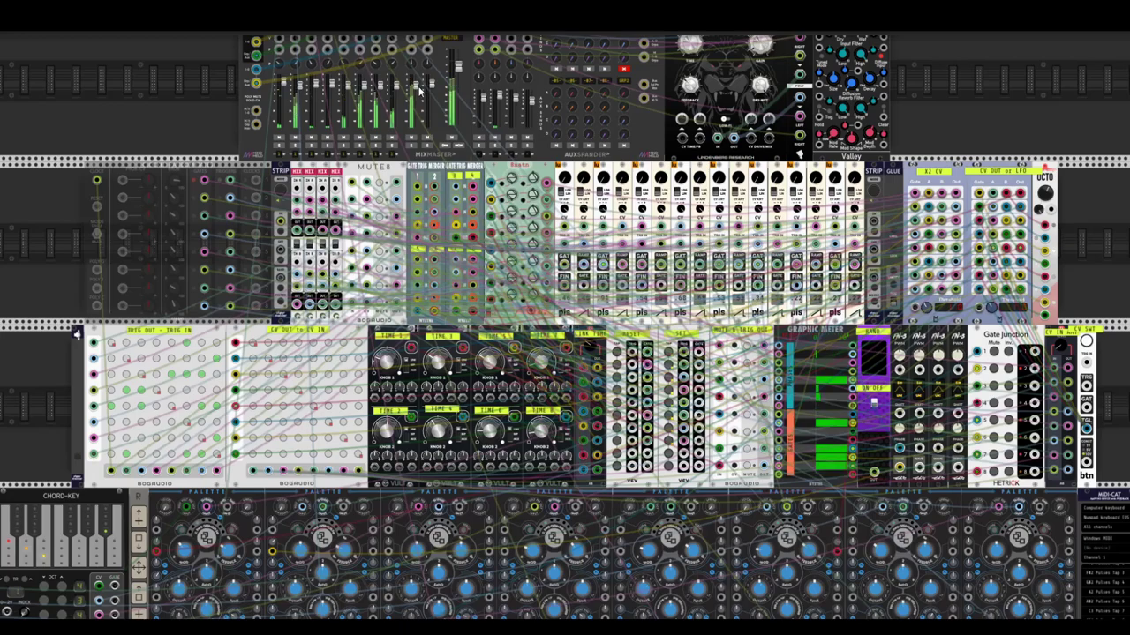
drag(421, 90, 421, 92)
drag(439, 362, 438, 357)
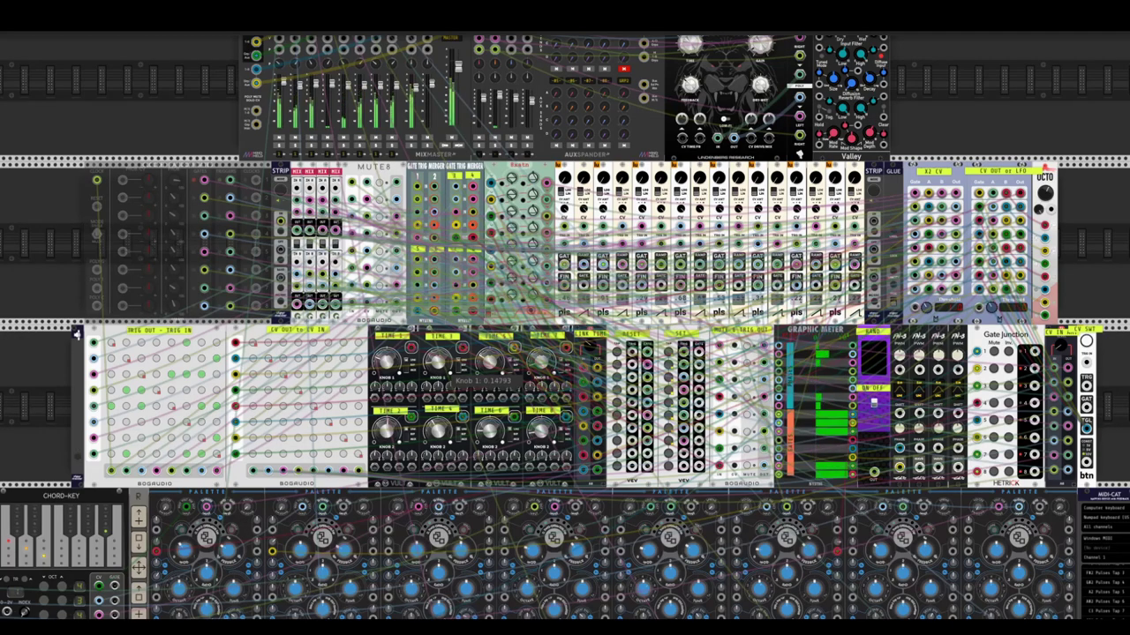
drag(424, 365, 425, 359)
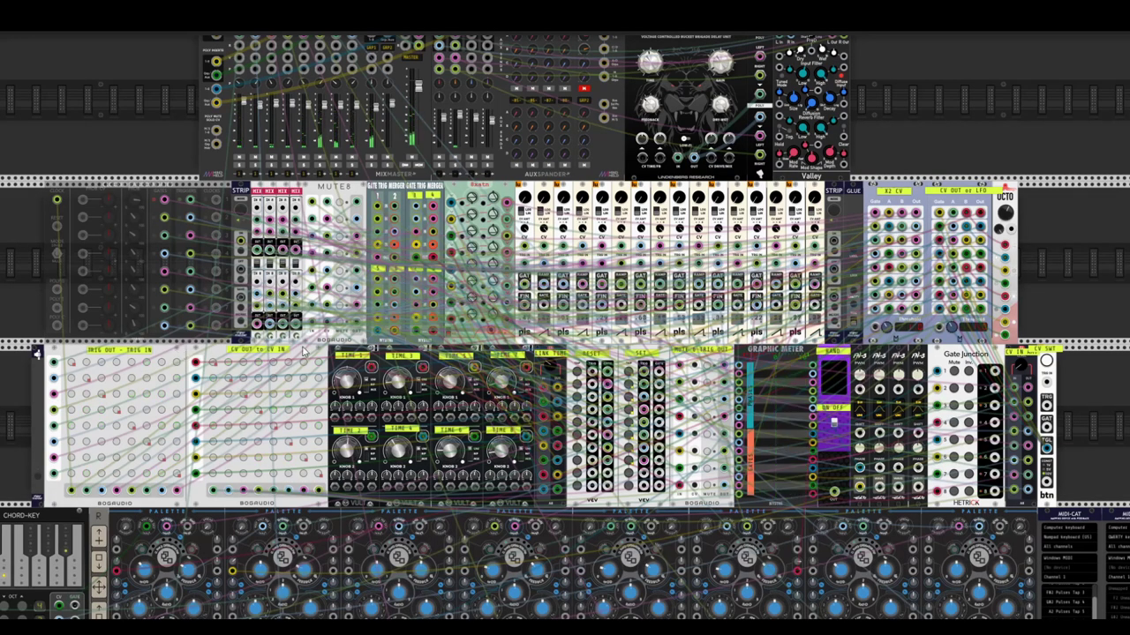
Step: Switch on four diagonal matrix cells starting at row 1, column 2, plus row 5, column 1
drag(781, 410, 619, 399)
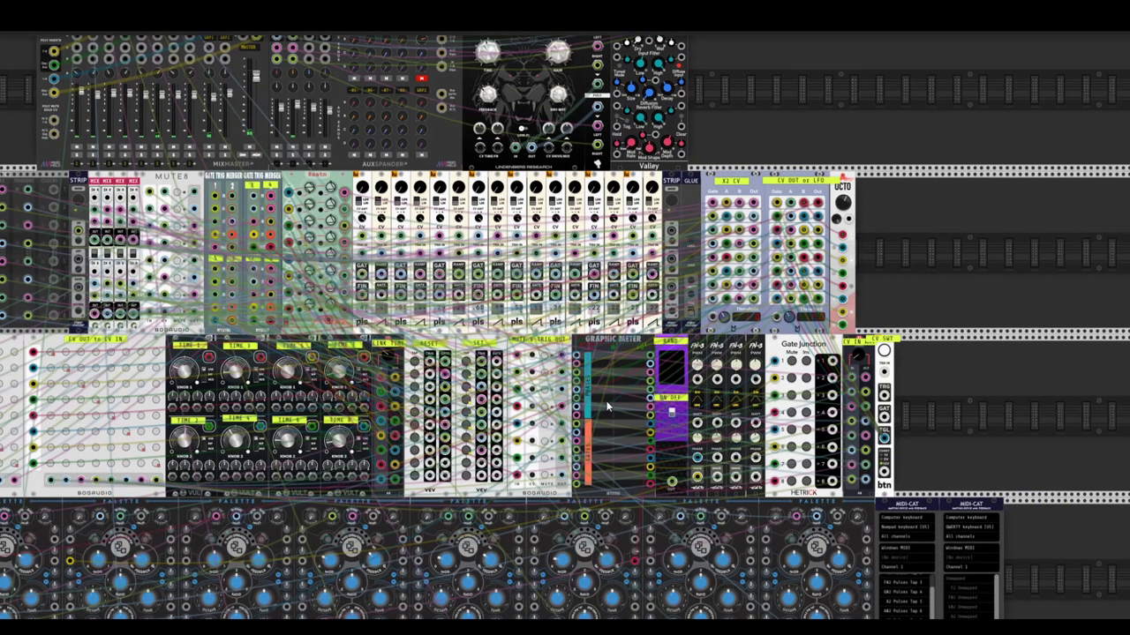
drag(607, 407, 700, 430)
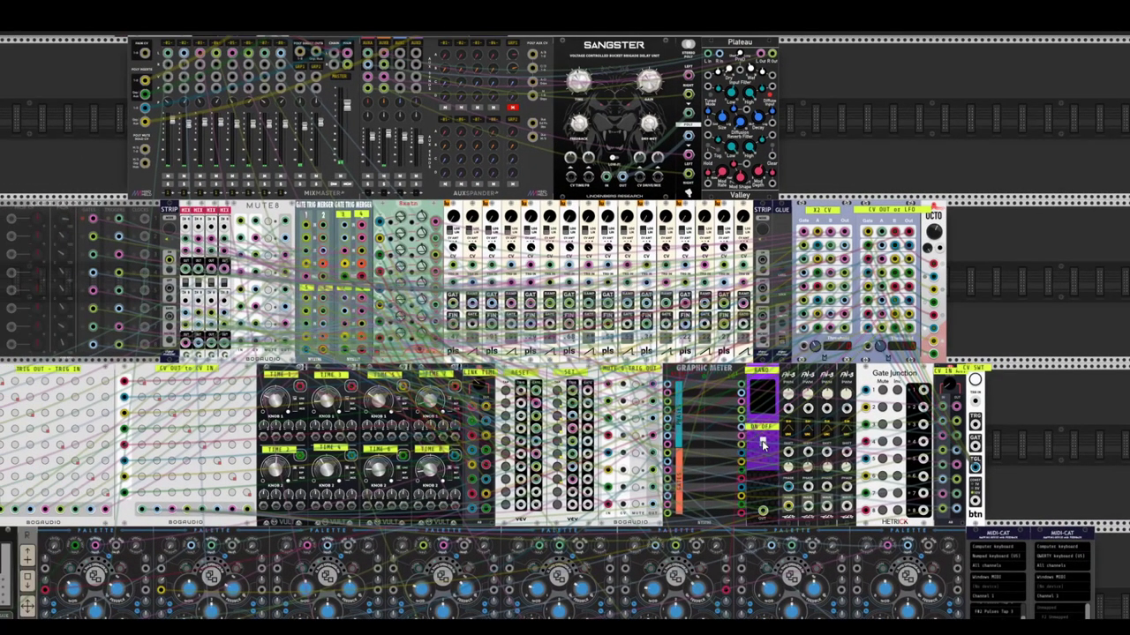
drag(146, 328, 241, 333)
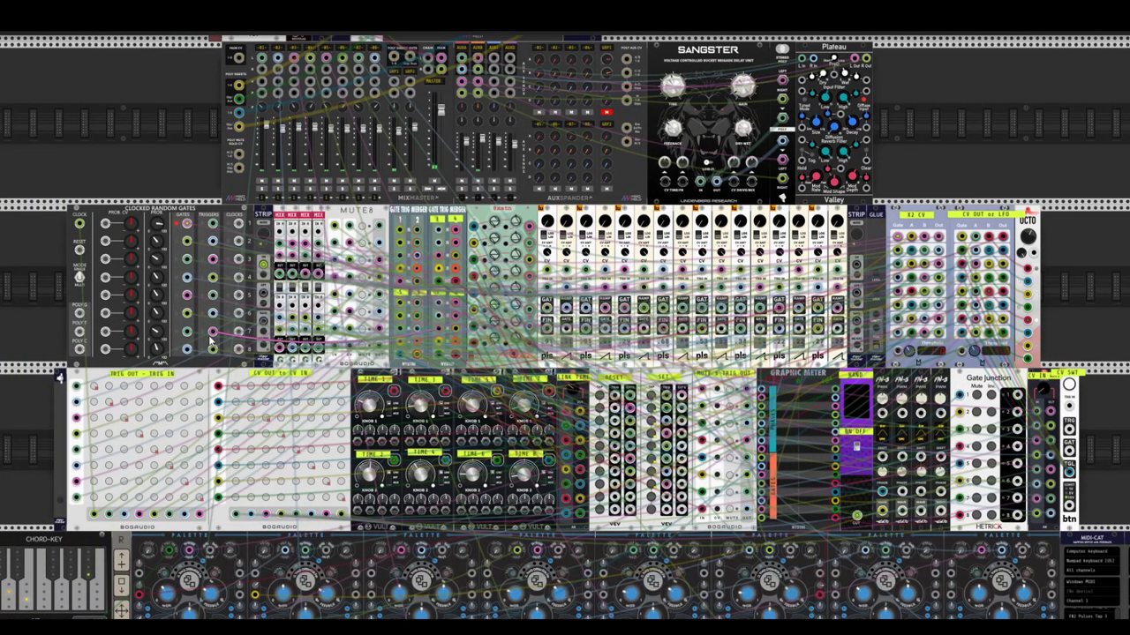
click(108, 386)
click(124, 400)
click(139, 416)
click(154, 432)
click(93, 449)
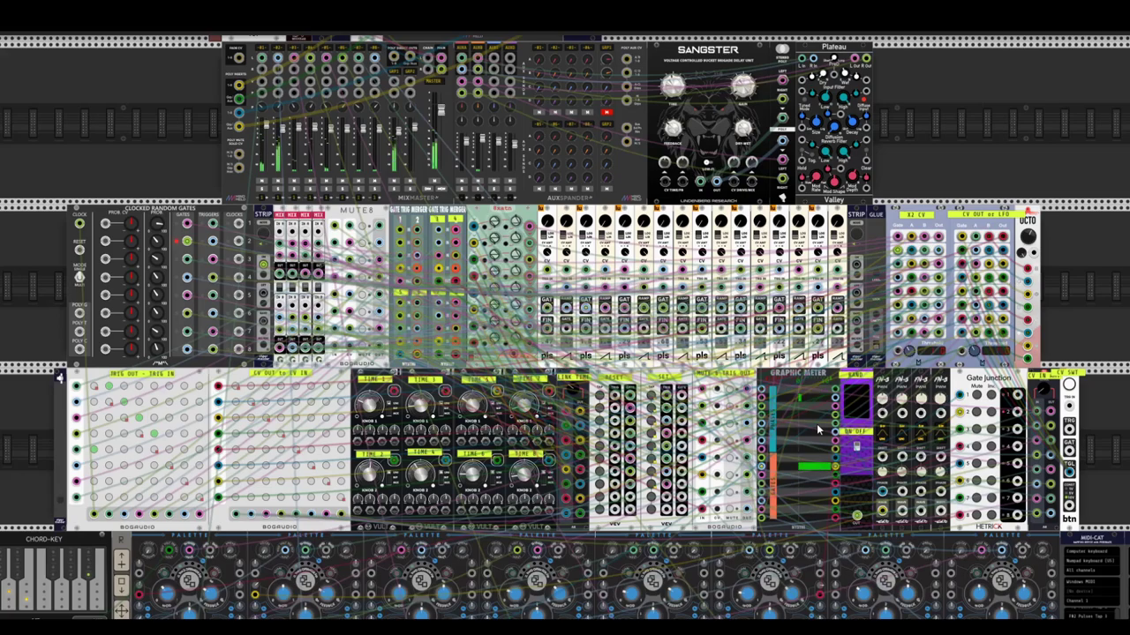
Step: Cable the Clocked Random Gates CLOCK jack to the matrix's first bottom output jack
drag(79, 224, 96, 521)
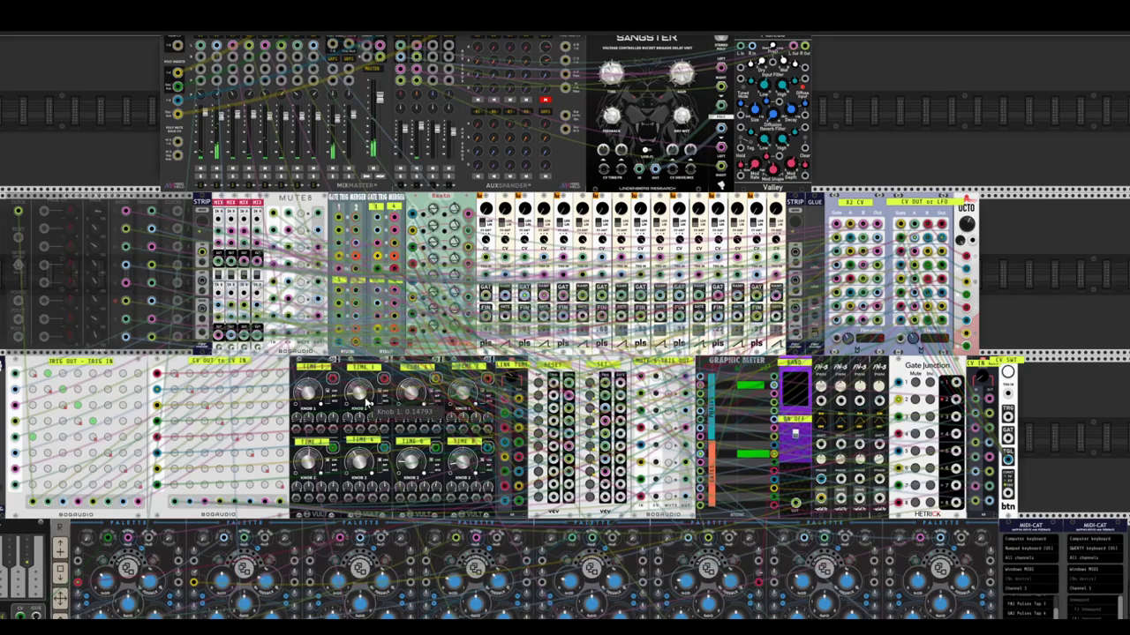
mouse_move(321, 398)
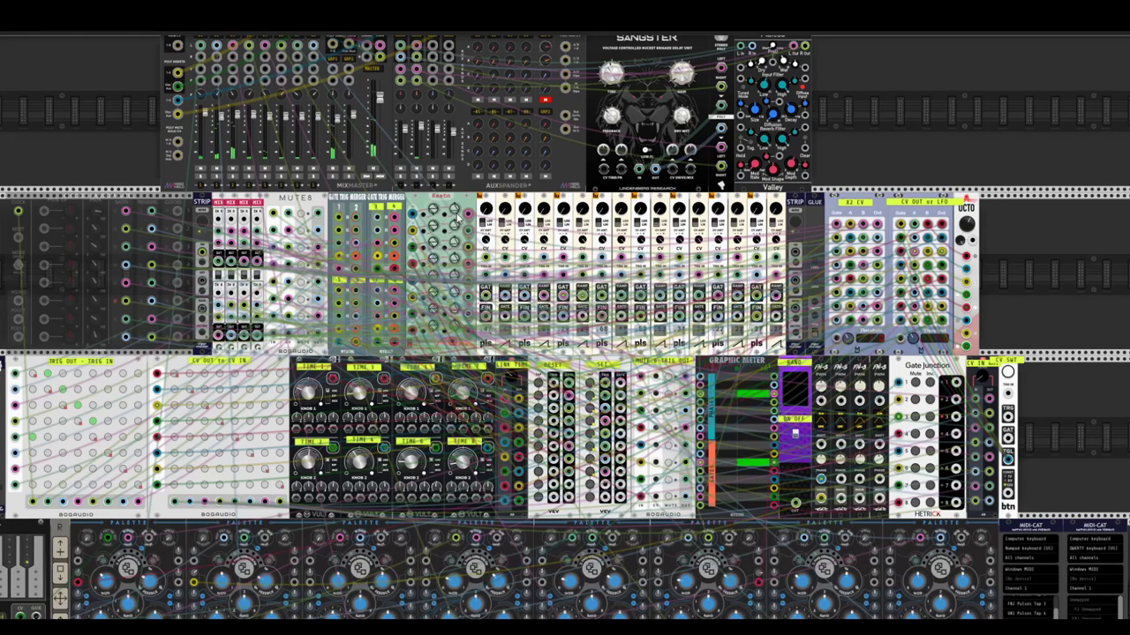
drag(988, 233, 960, 229)
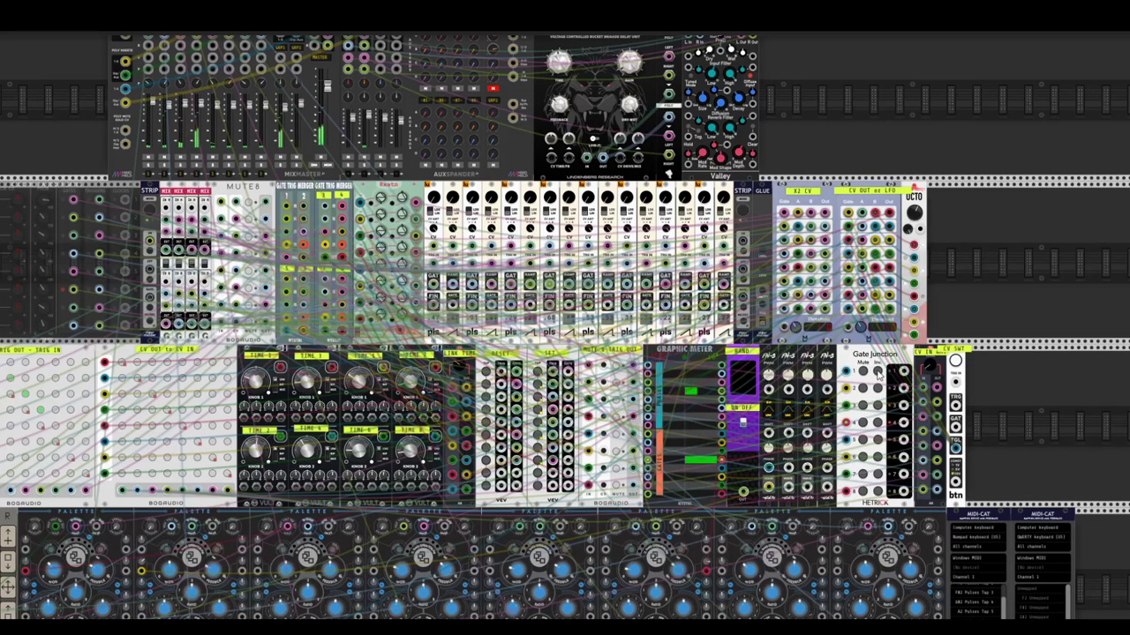
scroll(879, 379, down, 2)
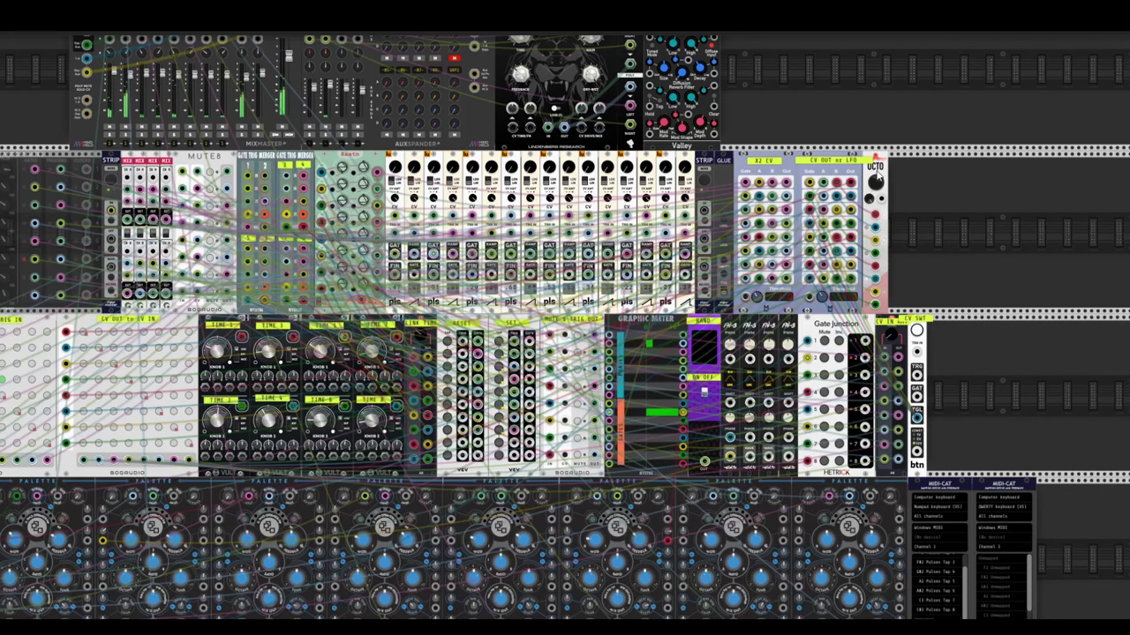
right_click(877, 176)
click(957, 139)
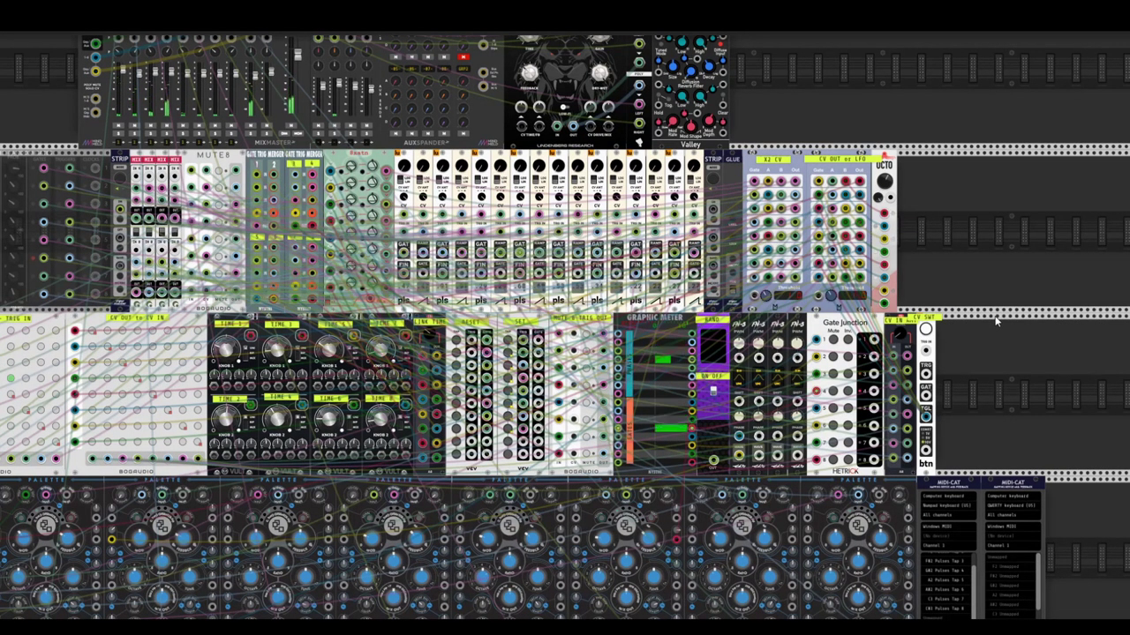
Step: Set three attenuation knobs to about 0.49, 0.043, and 0.31 for CV IN
mouse_move(898, 335)
drag(192, 324, 311, 333)
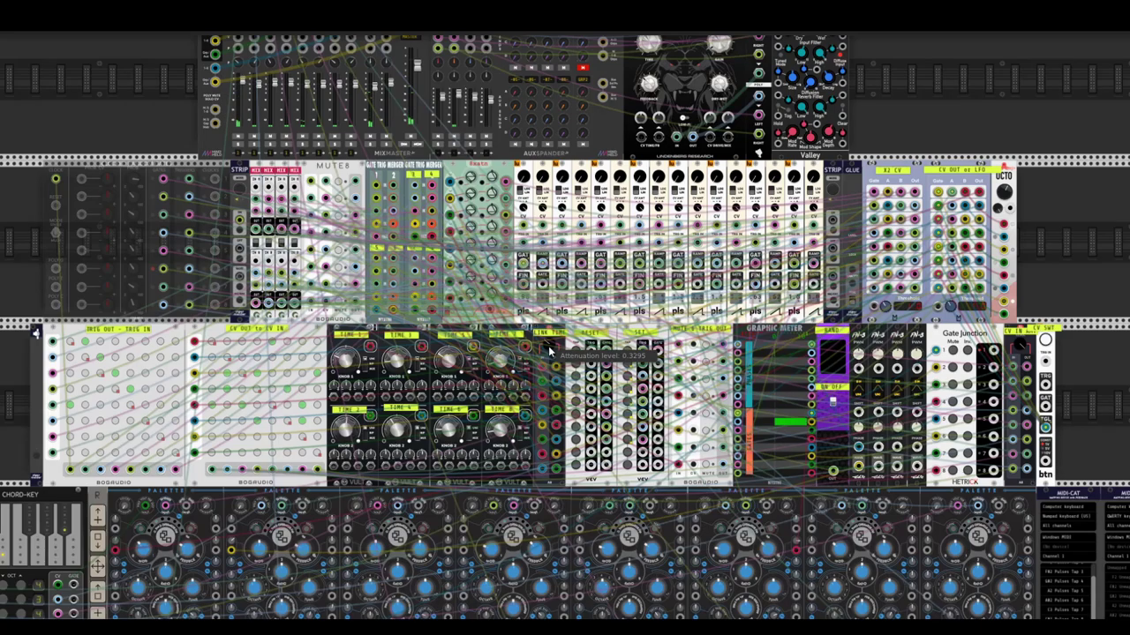
drag(548, 346, 548, 293)
drag(548, 355, 548, 369)
mouse_move(1045, 341)
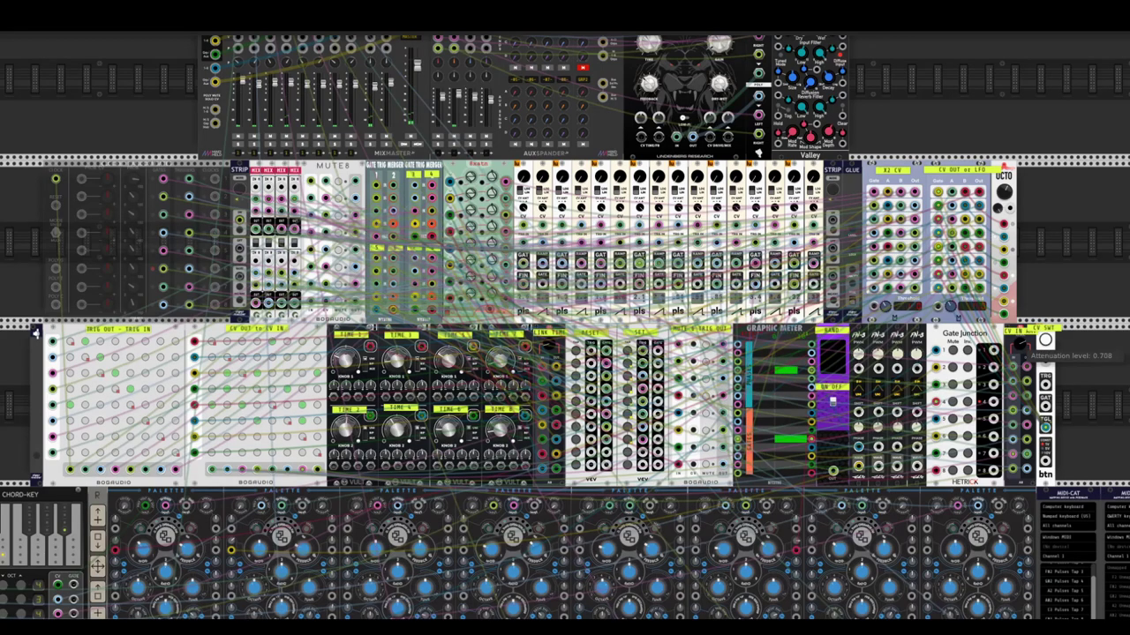
drag(1045, 341, 1045, 370)
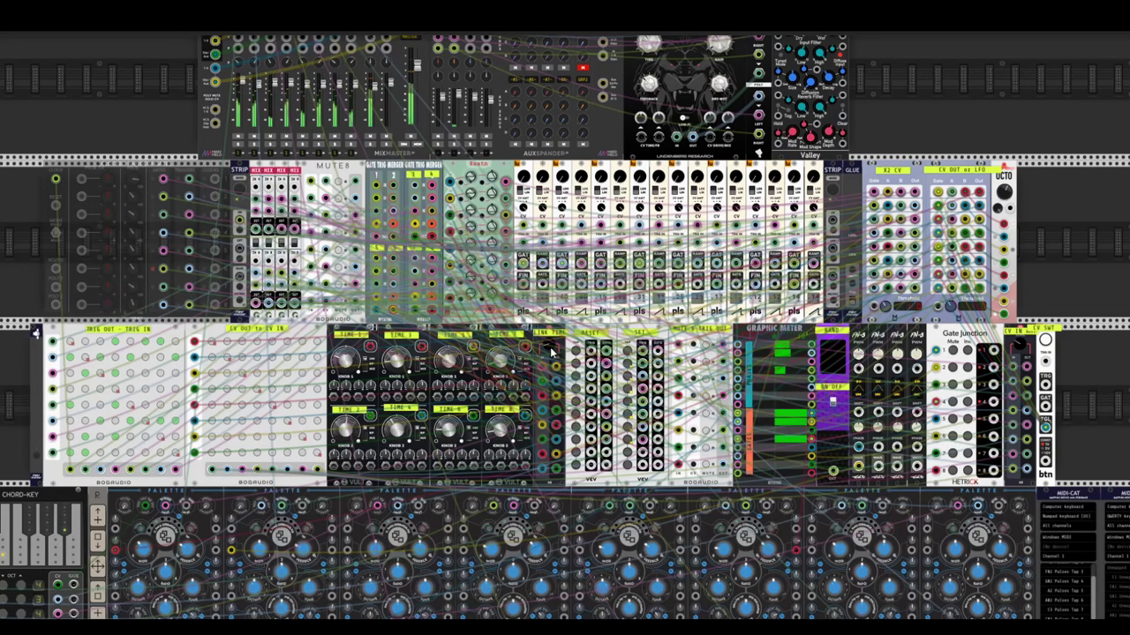
Step: Raise one attenuator past 0.42, adjust the 0.5455 one, and set the right-side knob near 0.31
mouse_move(551, 349)
drag(547, 345, 547, 345)
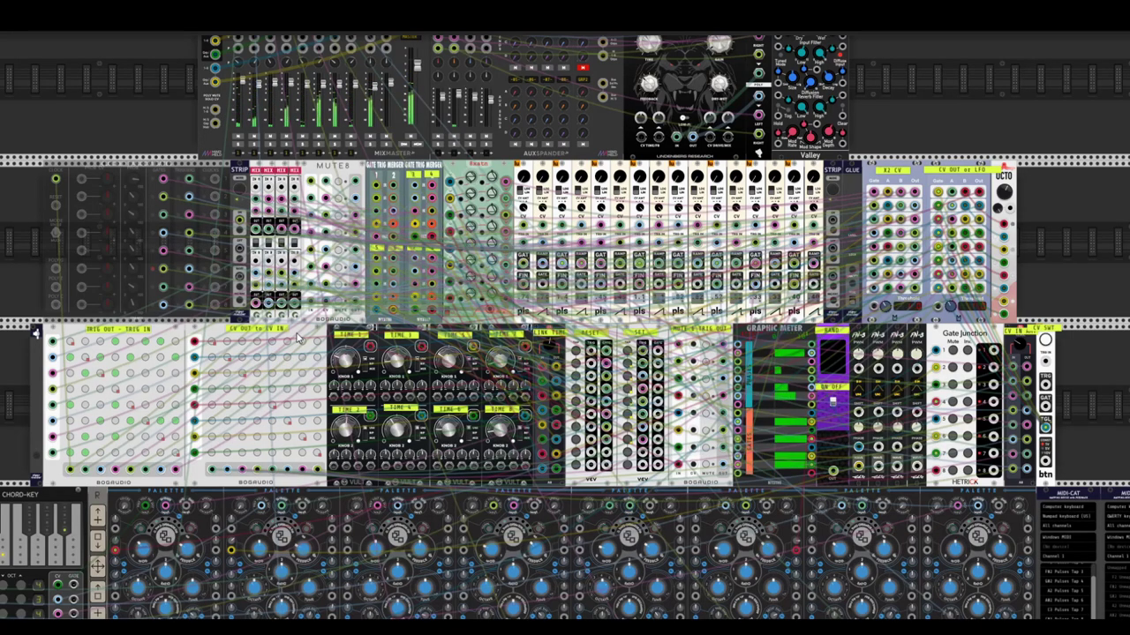
drag(545, 346, 544, 346)
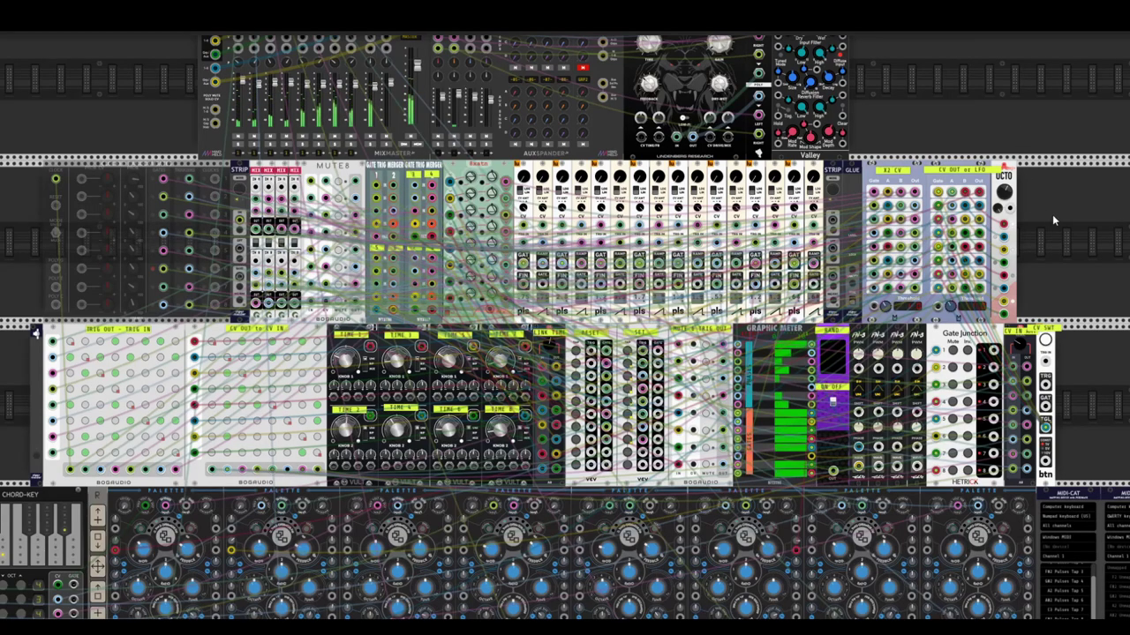
drag(1019, 343, 1019, 343)
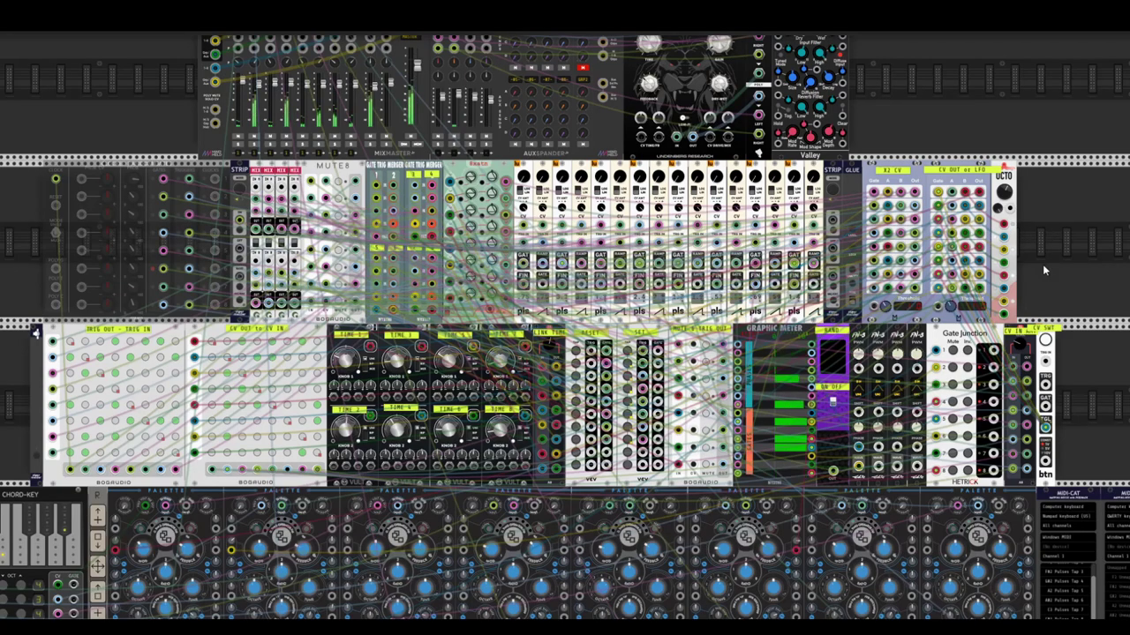